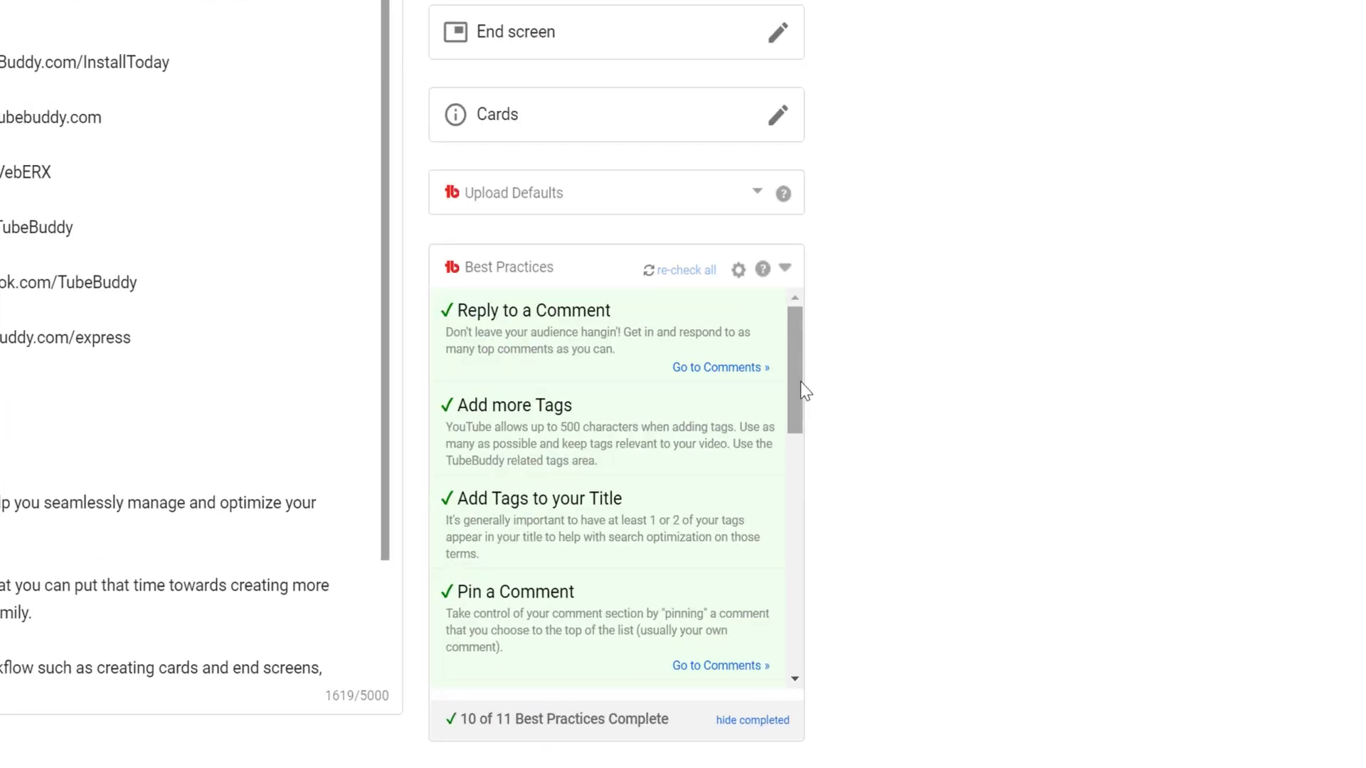
Switch videos via TubeBuddy's Studio shortcuts and end the Search Insights title with a smiling emoji.
{"action": "left_click_drag", "start_coordinate": [963, 256], "coordinate": [938, 631]}
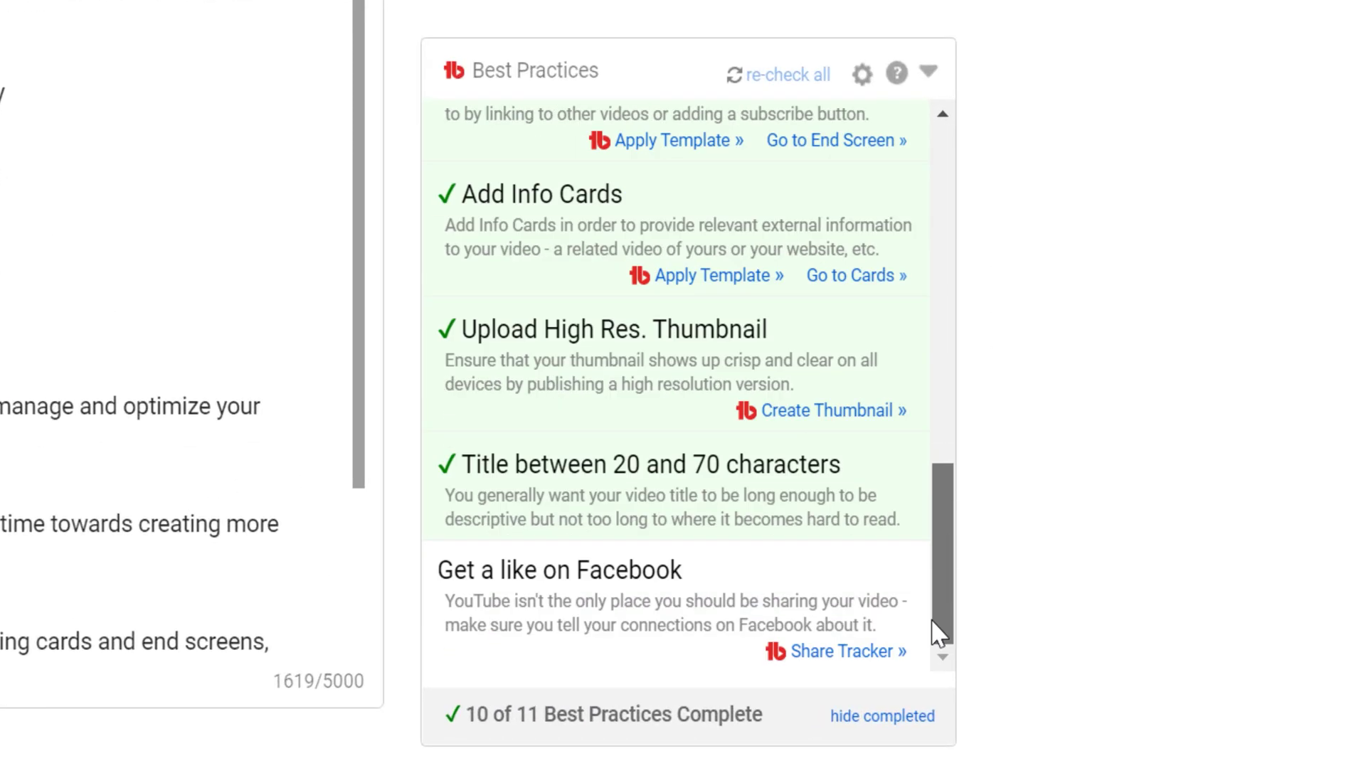
{"action": "left_click_drag", "start_coordinate": [935, 548], "coordinate": [963, 195]}
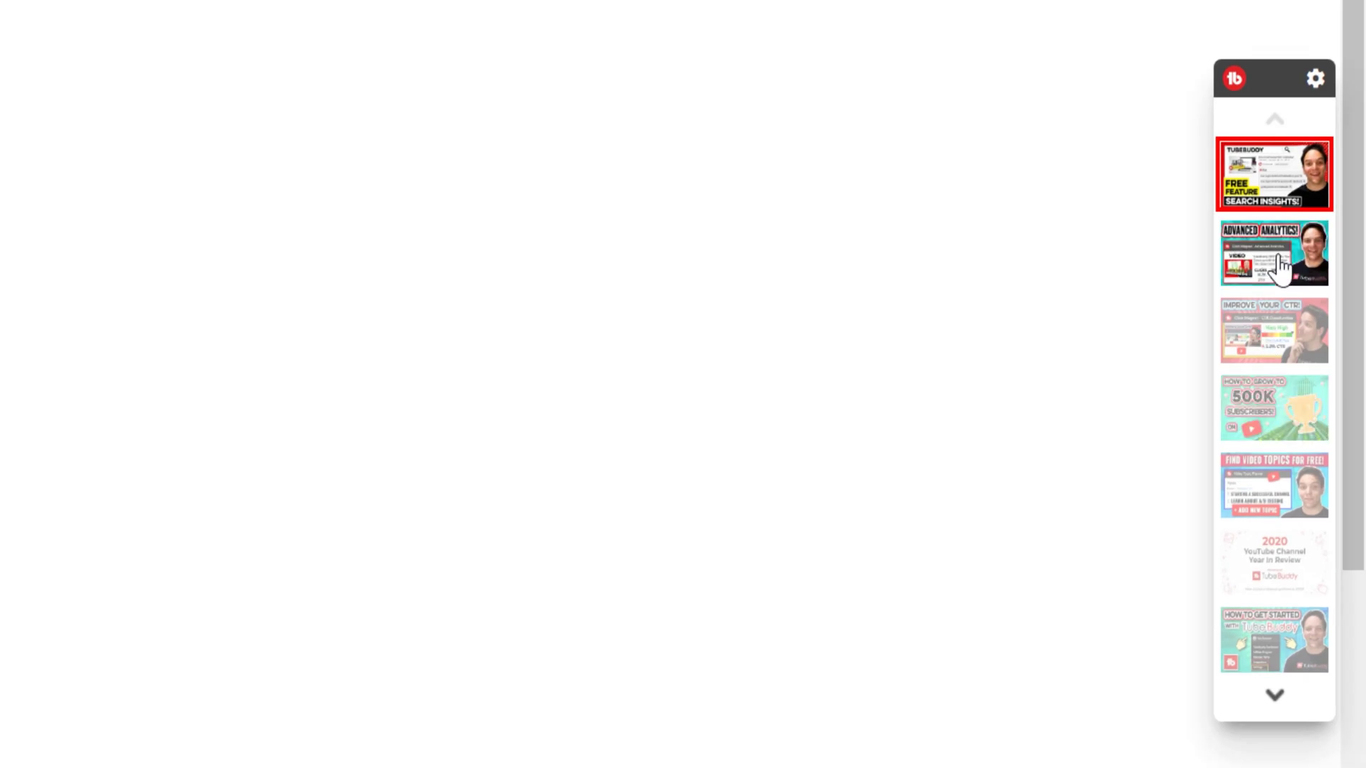
{"action": "left_click", "coordinate": [1278, 267]}
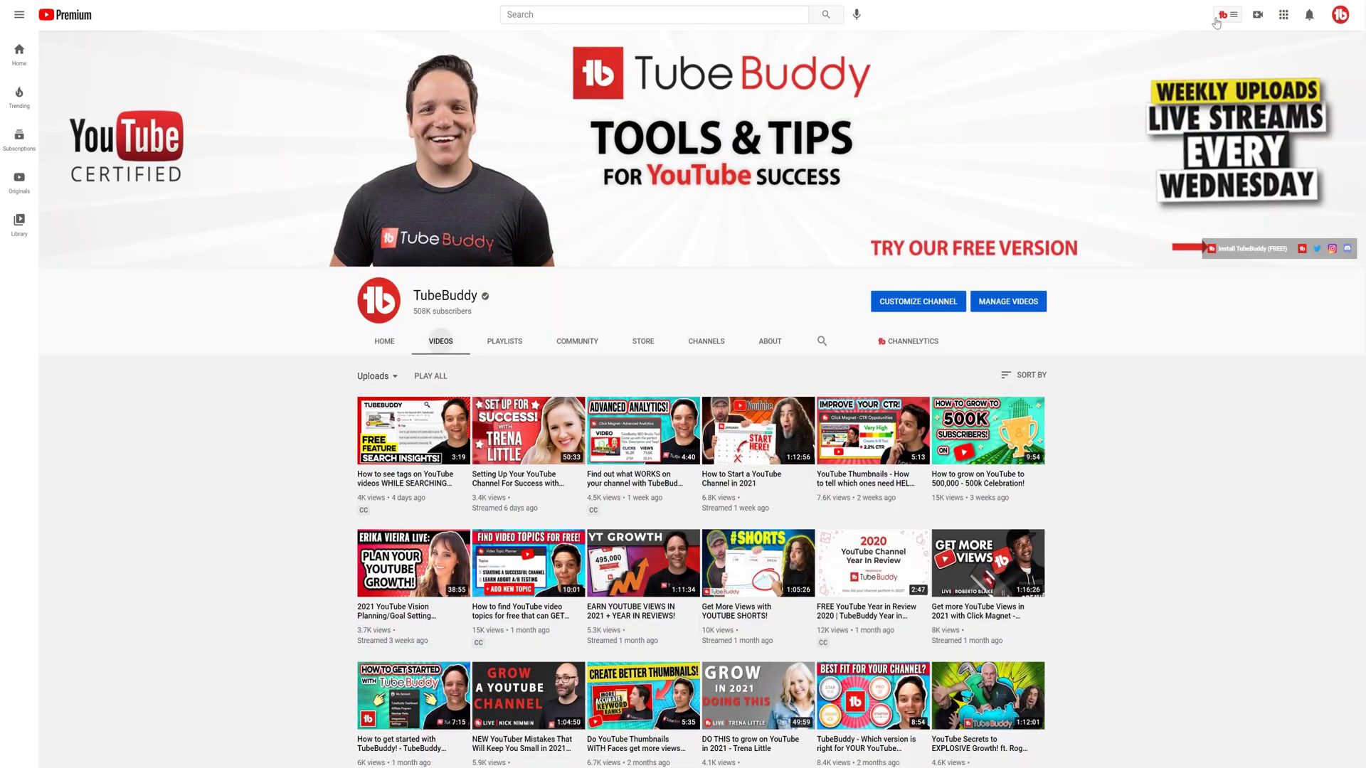
{"action": "left_click", "coordinate": [1202, 20]}
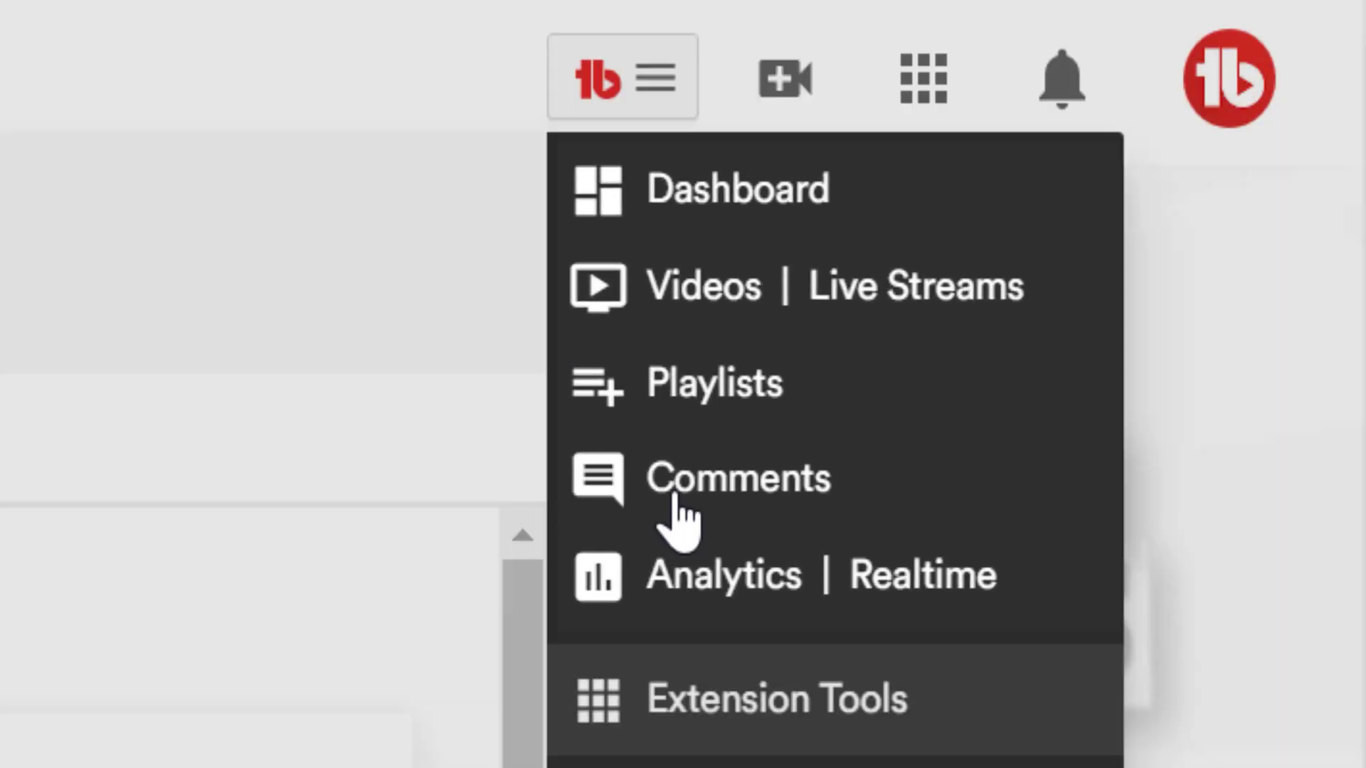
{"action": "left_click", "coordinate": [676, 502]}
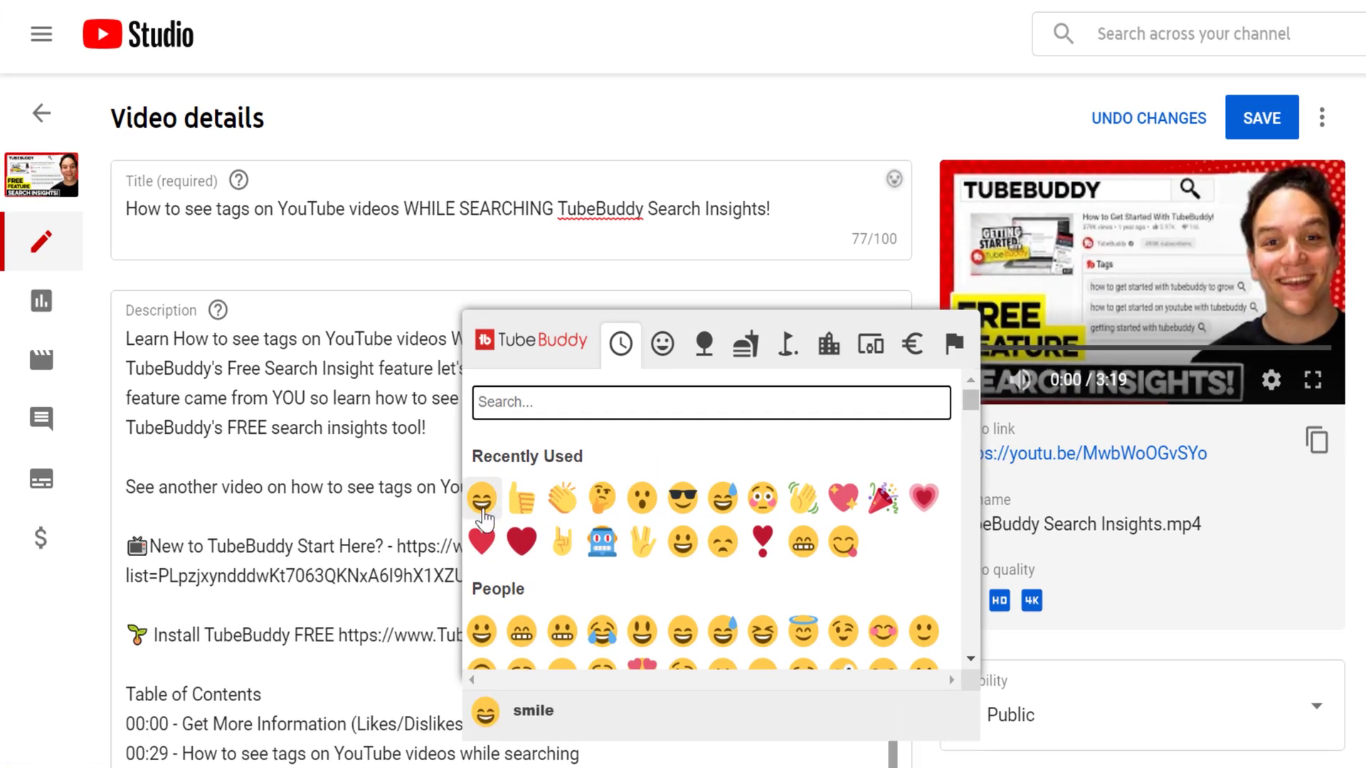
{"action": "left_click", "coordinate": [482, 514]}
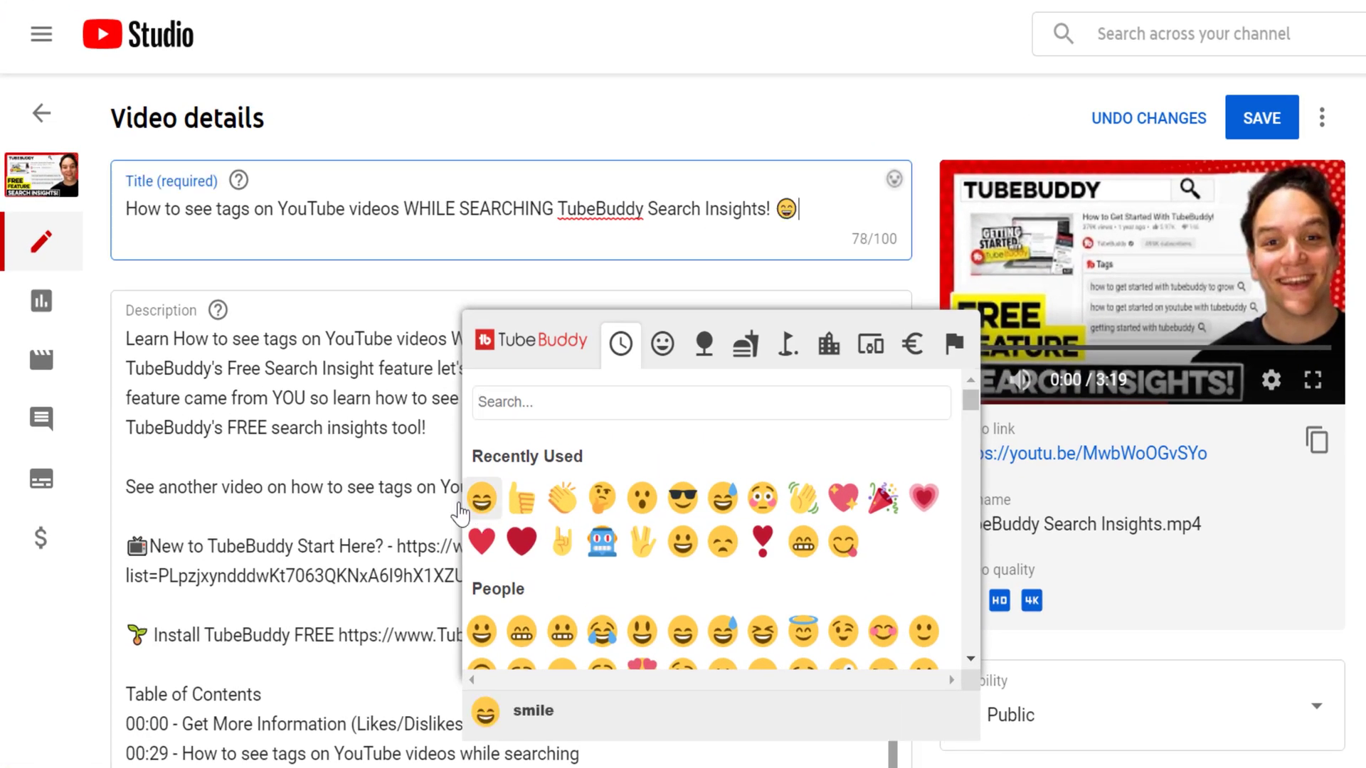
{"action": "left_click", "coordinate": [128, 483]}
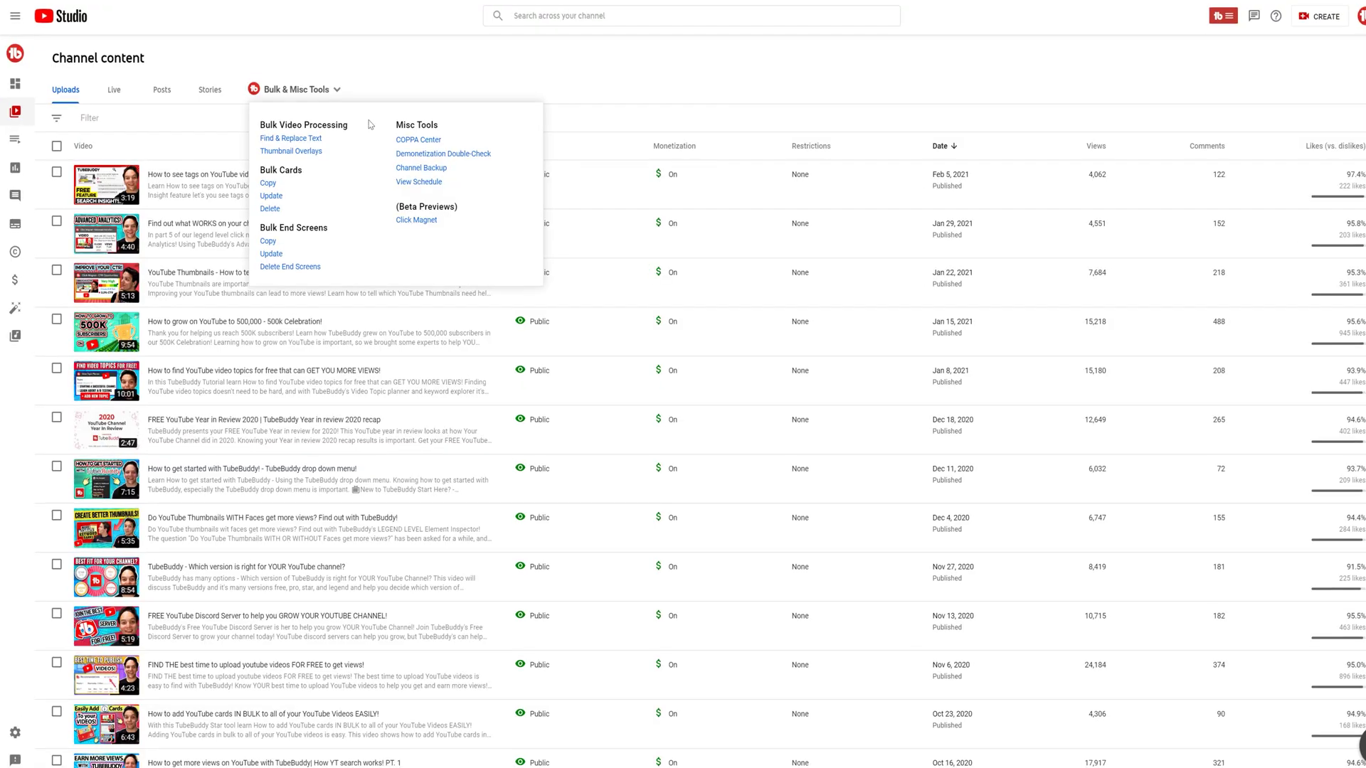
Review COPPA Center's not-made-for-kids videos and format reply text in bold, italic and strikethrough.
{"action": "left_click", "coordinate": [541, 226]}
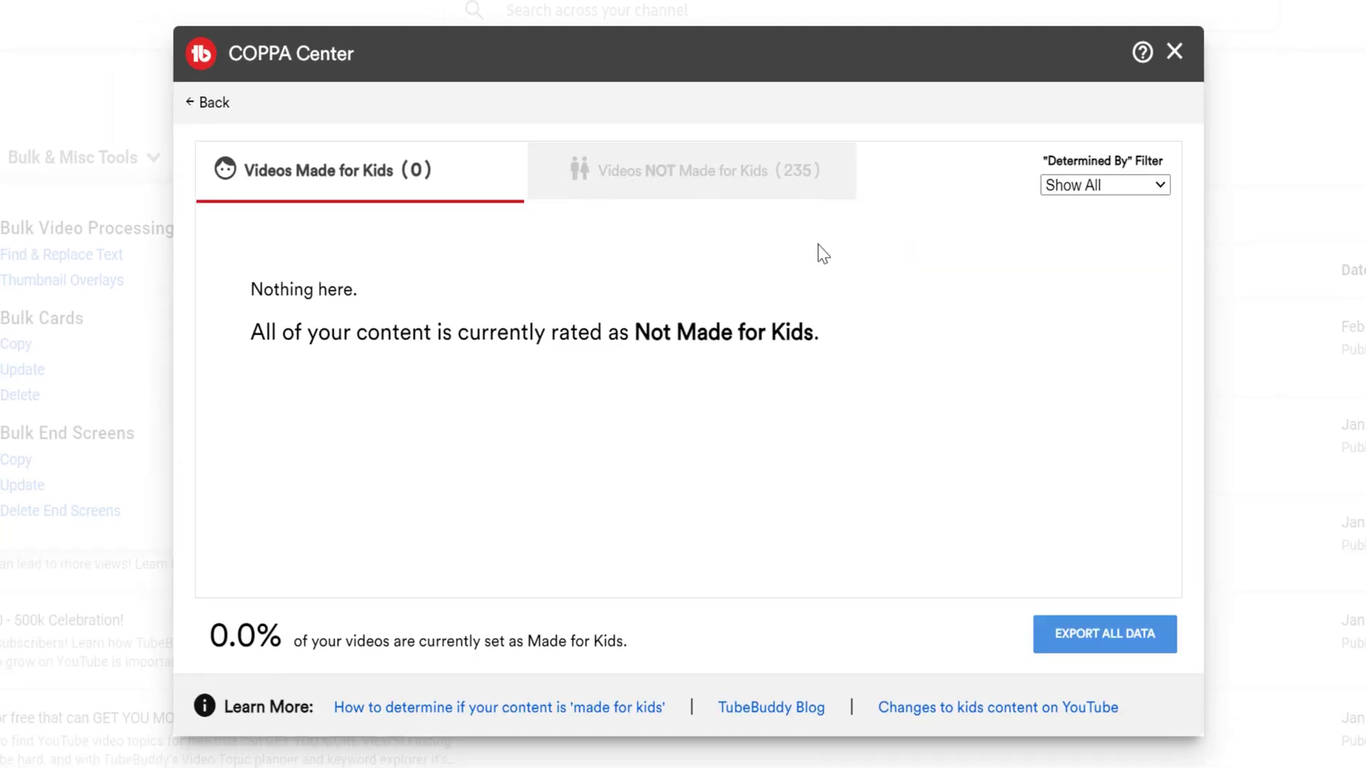
{"action": "left_click", "coordinate": [767, 205]}
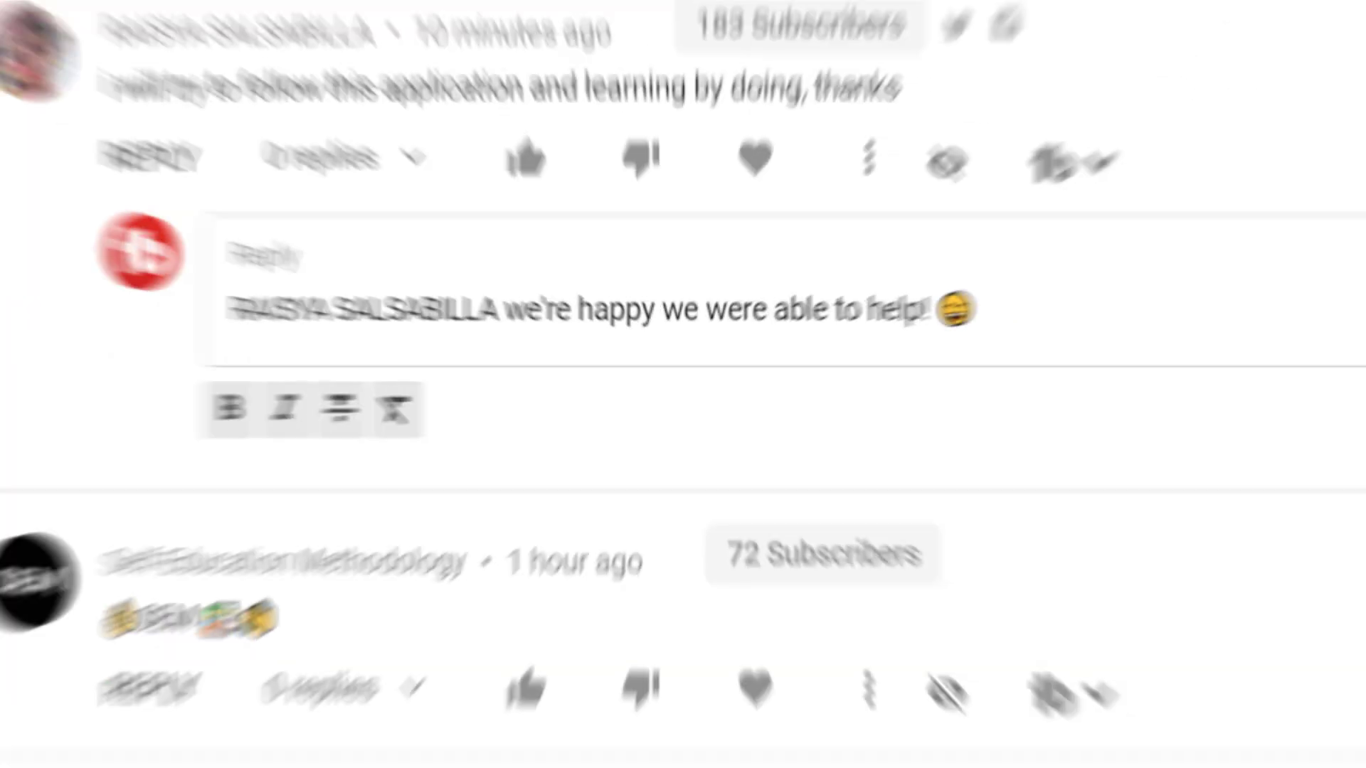
{"action": "left_click", "coordinate": [905, 313]}
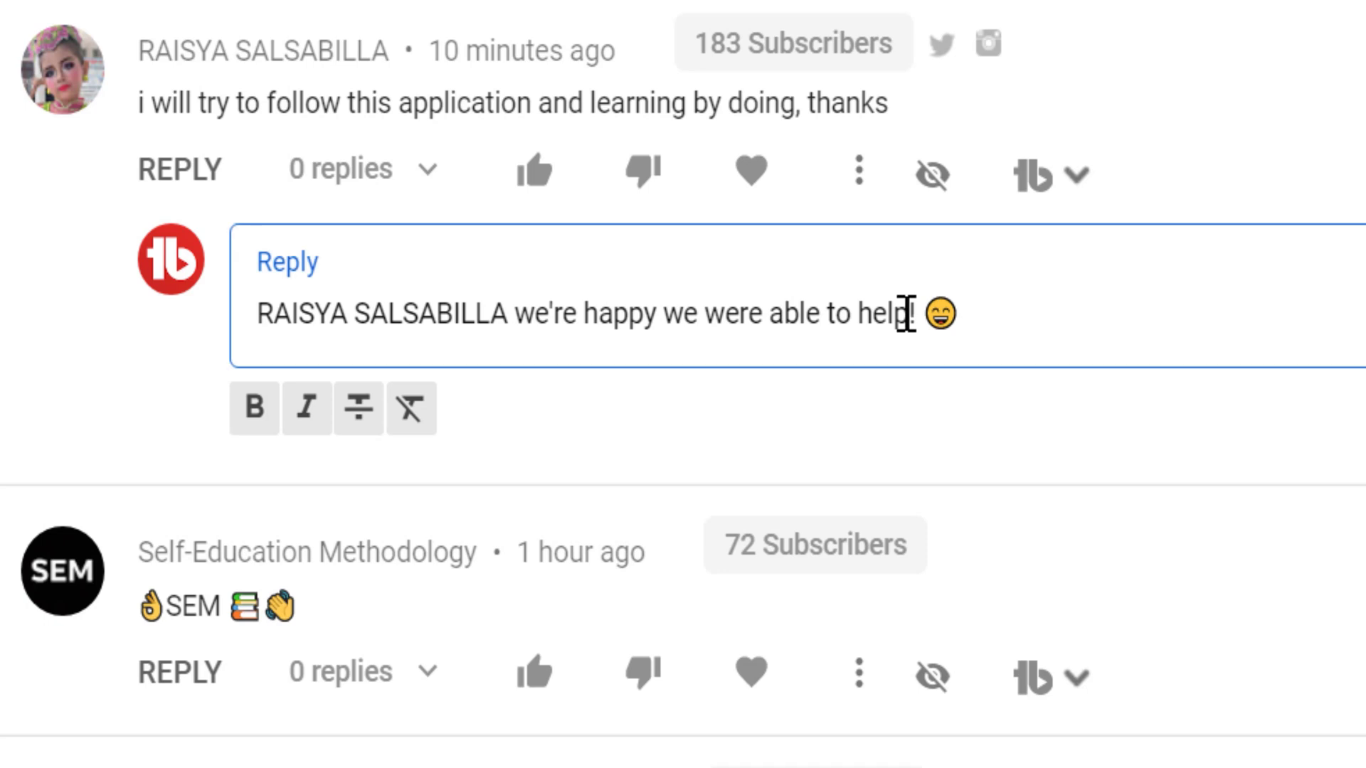
{"action": "left_click", "coordinate": [281, 406]}
{"action": "left_click", "coordinate": [312, 416]}
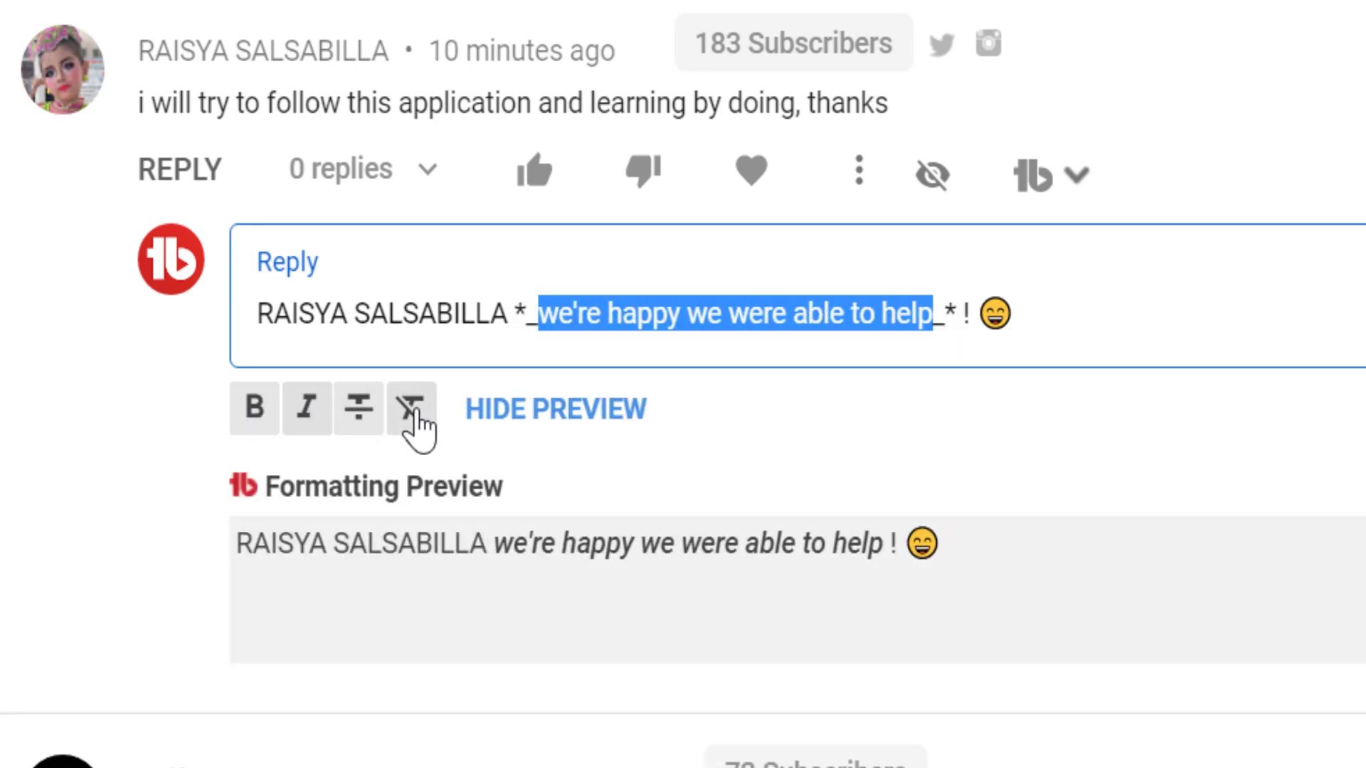
{"action": "left_click", "coordinate": [358, 407]}
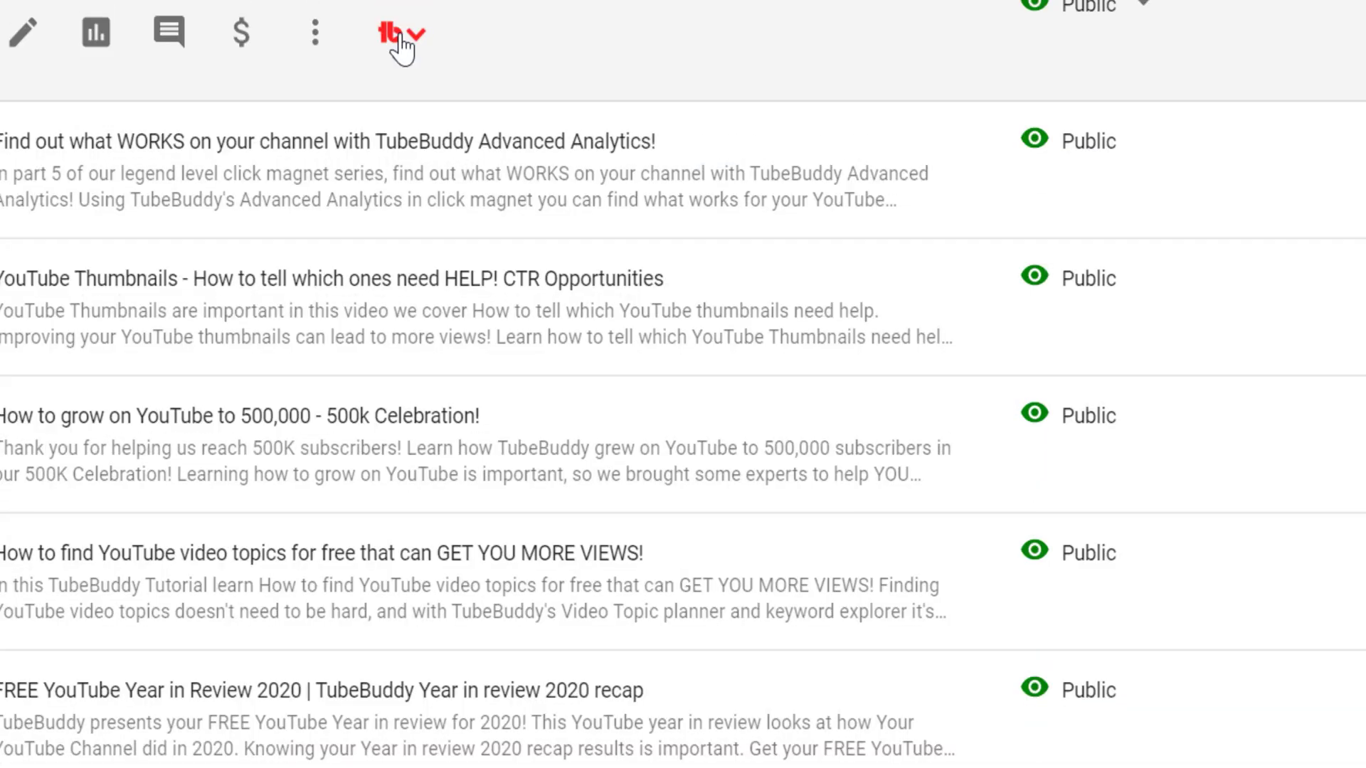
Copy the Search Insights video's Advanced Embed code with all playback options enabled.
{"action": "left_click", "coordinate": [402, 43]}
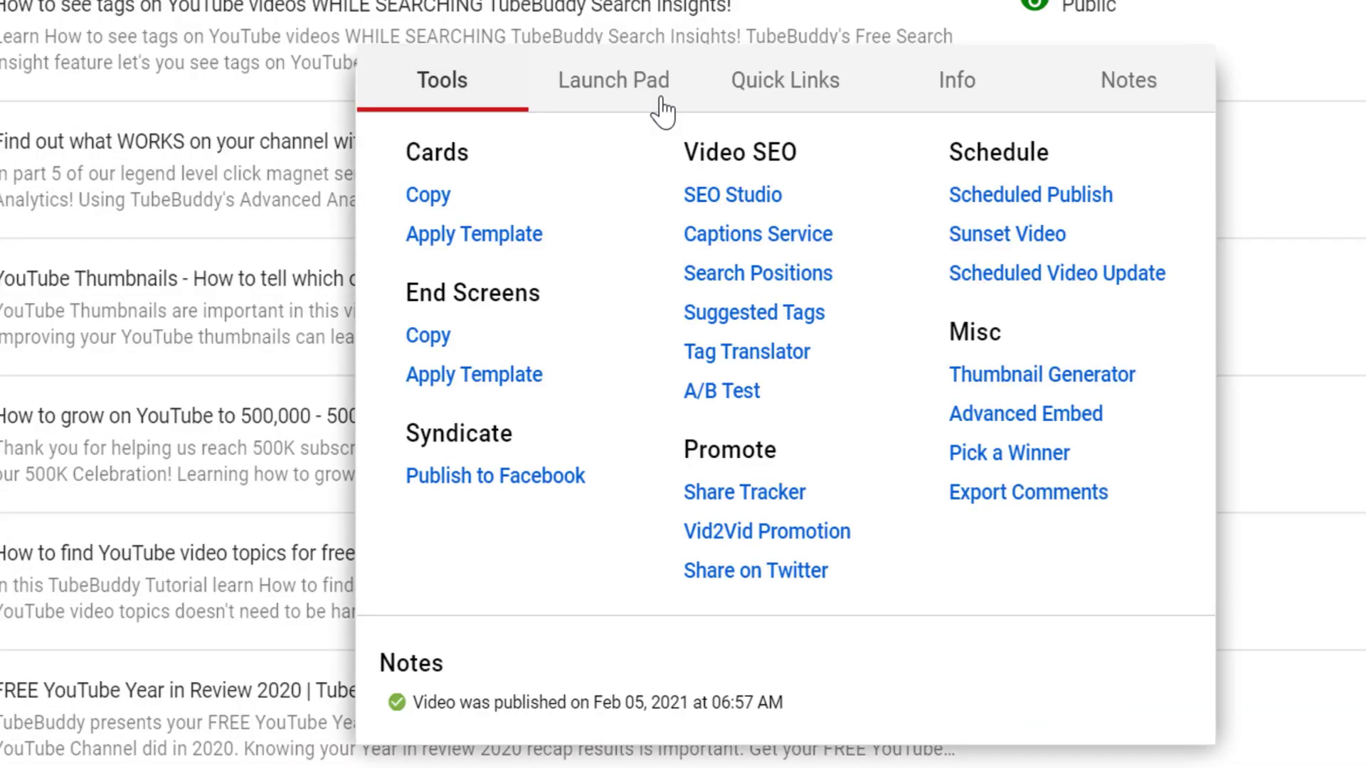
{"action": "left_click", "coordinate": [961, 426]}
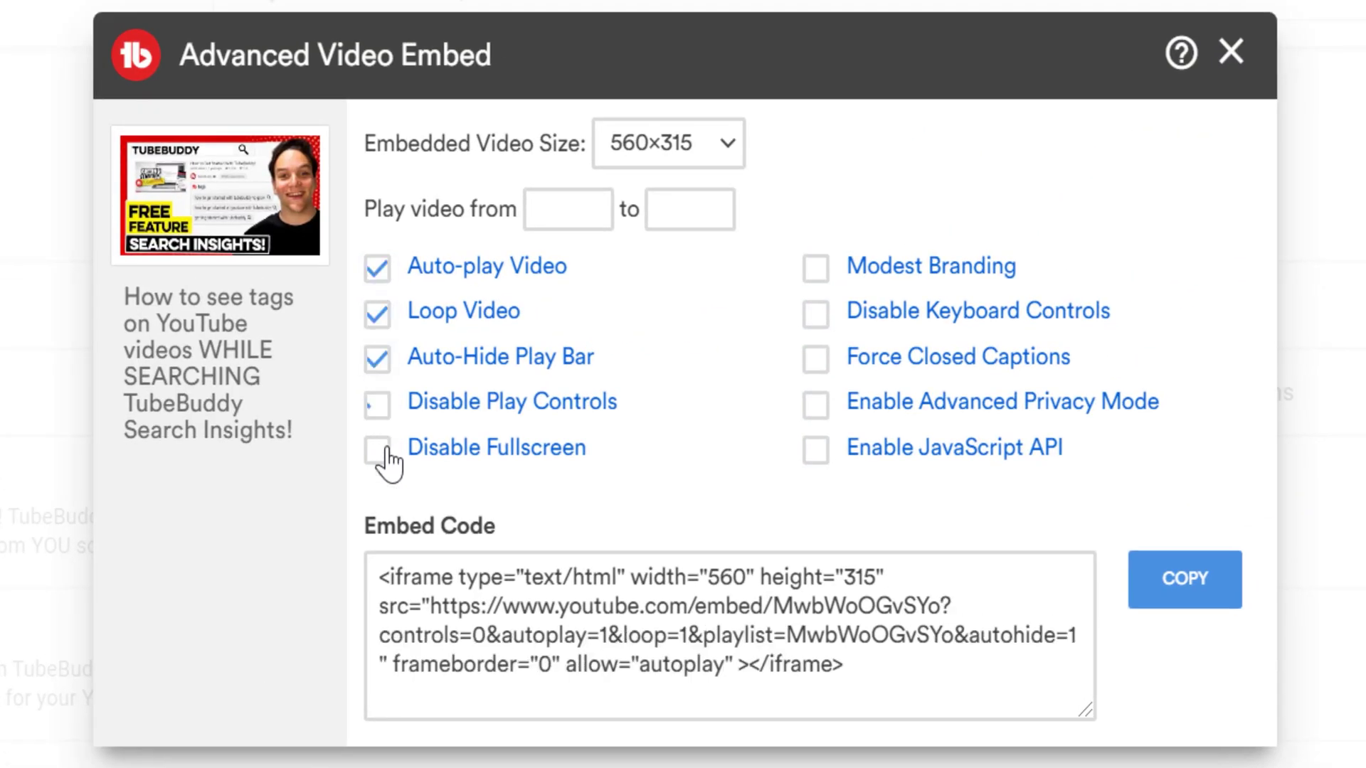
{"action": "left_click", "coordinate": [1202, 588]}
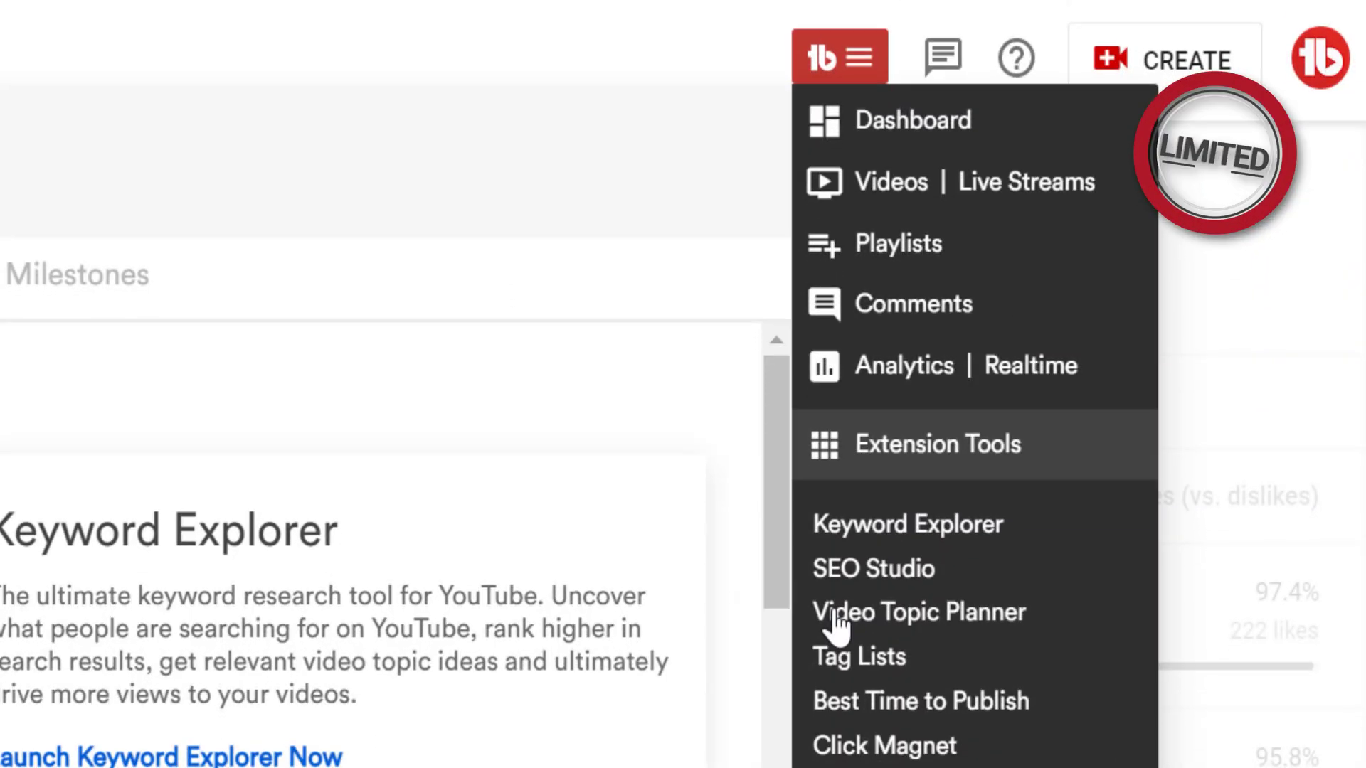
Open the Video Topic Planner, then draft a thumbnail with 'FREE?! :O' text in Permanent Marker.
{"action": "left_click", "coordinate": [662, 616]}
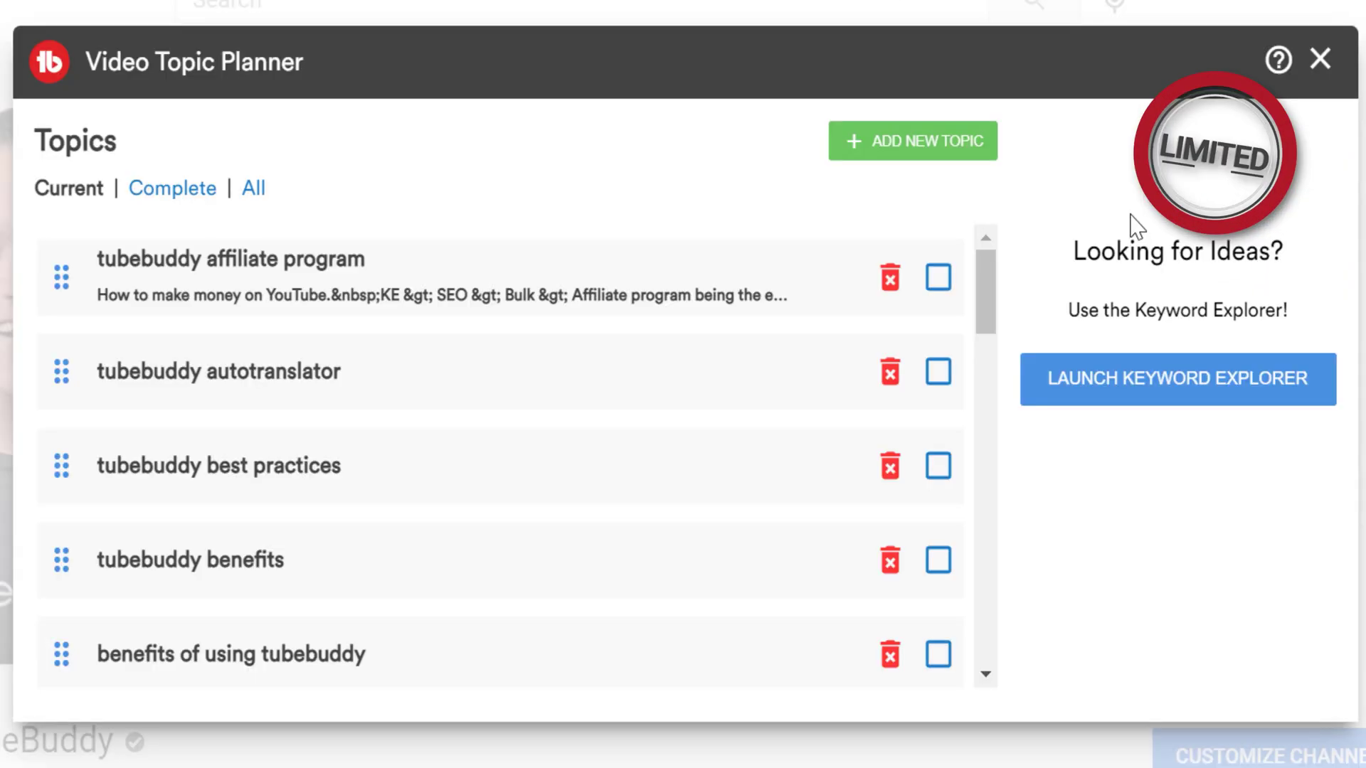
{"action": "left_click_drag", "start_coordinate": [987, 340], "coordinate": [992, 198]}
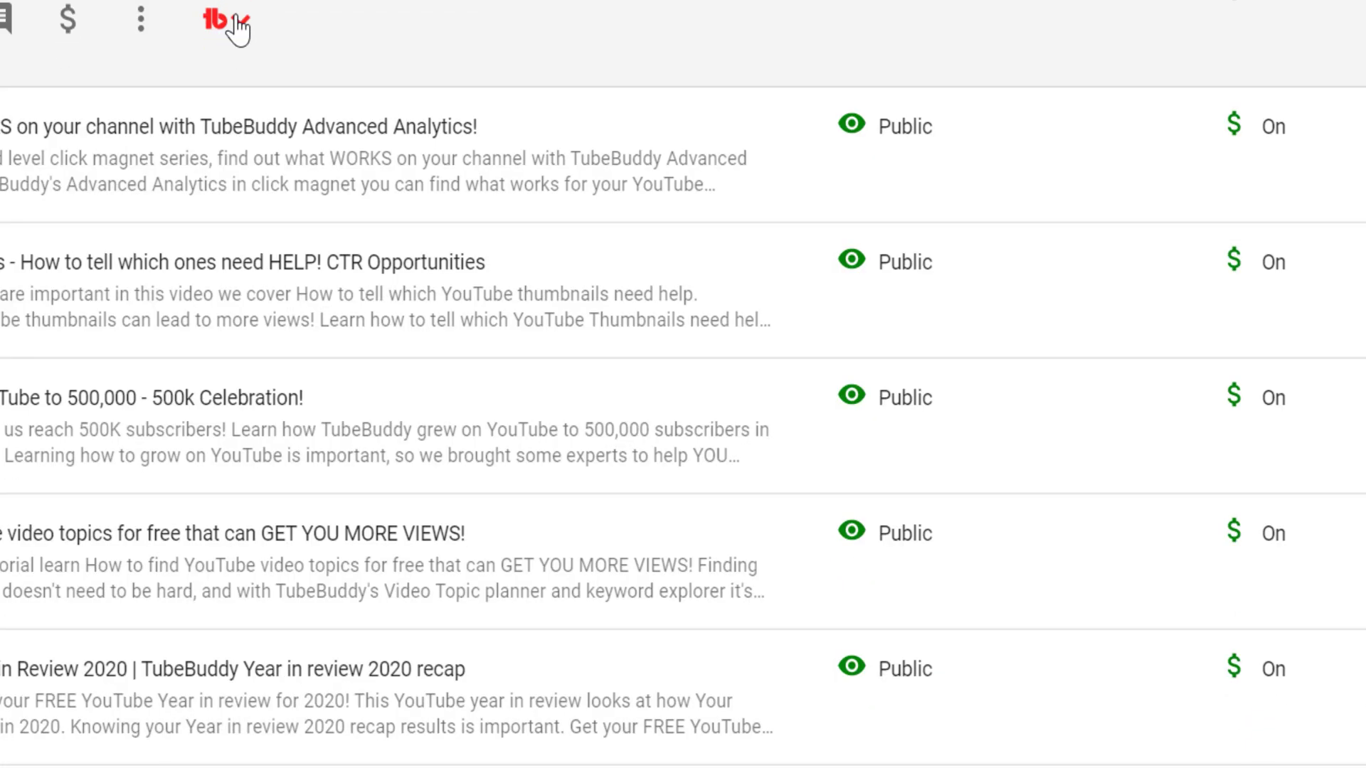
{"action": "left_click", "coordinate": [238, 31]}
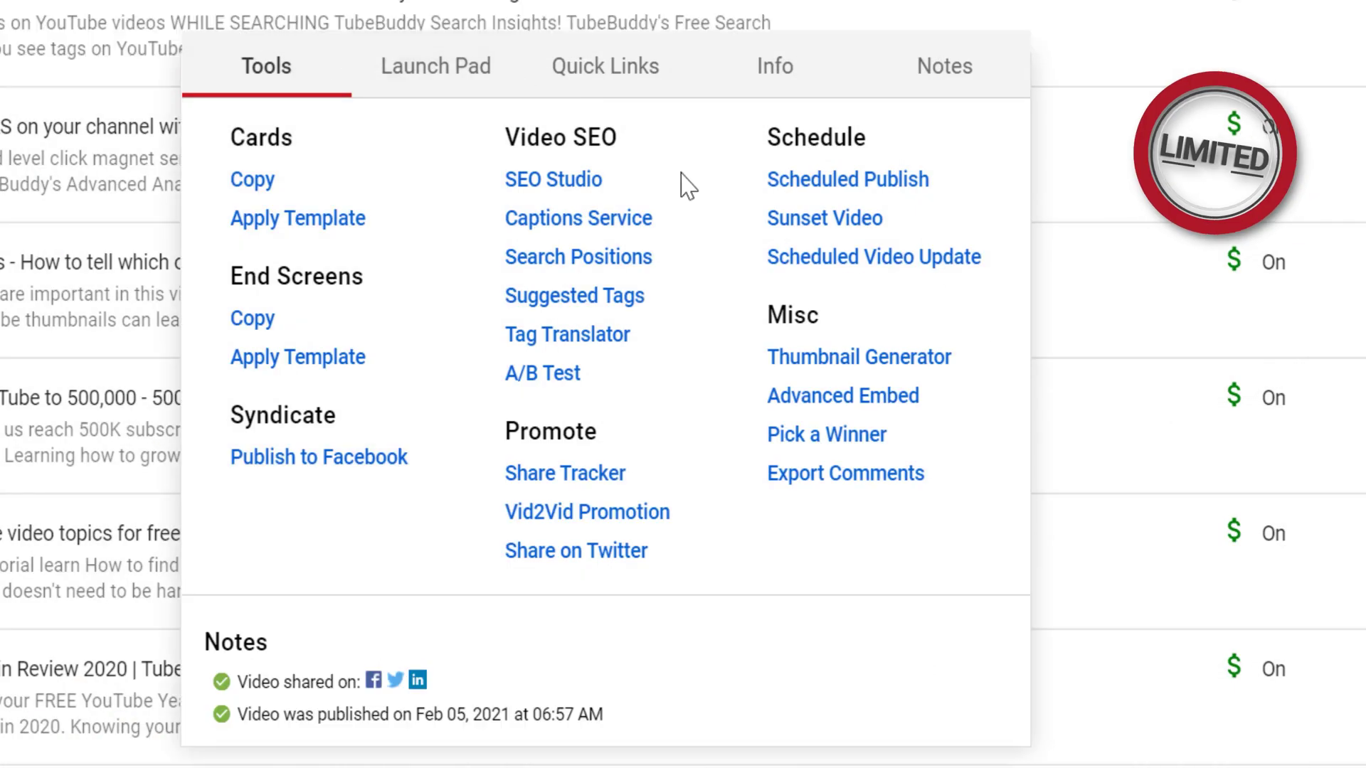
{"action": "left_click", "coordinate": [789, 359]}
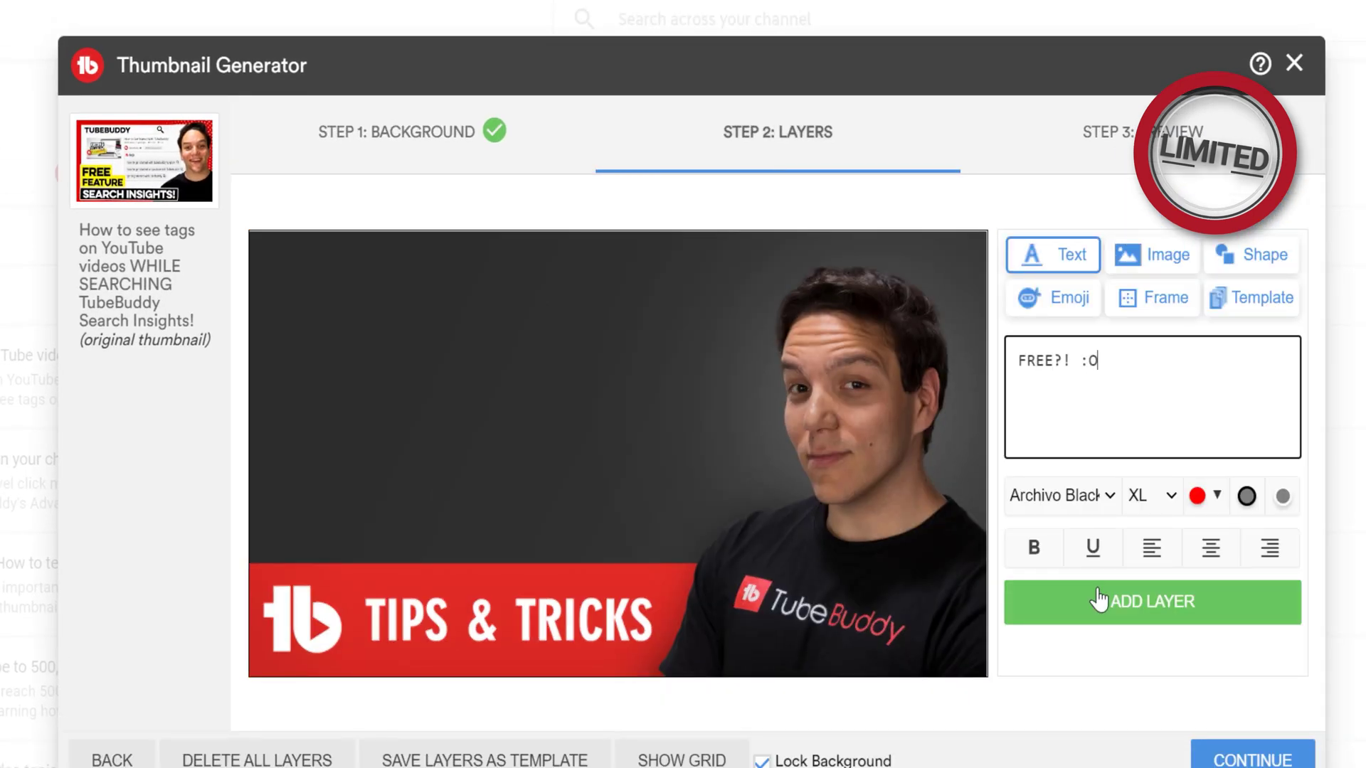
{"action": "left_click", "coordinate": [1099, 600]}
{"action": "left_click", "coordinate": [1060, 495]}
{"action": "left_click", "coordinate": [1106, 722]}
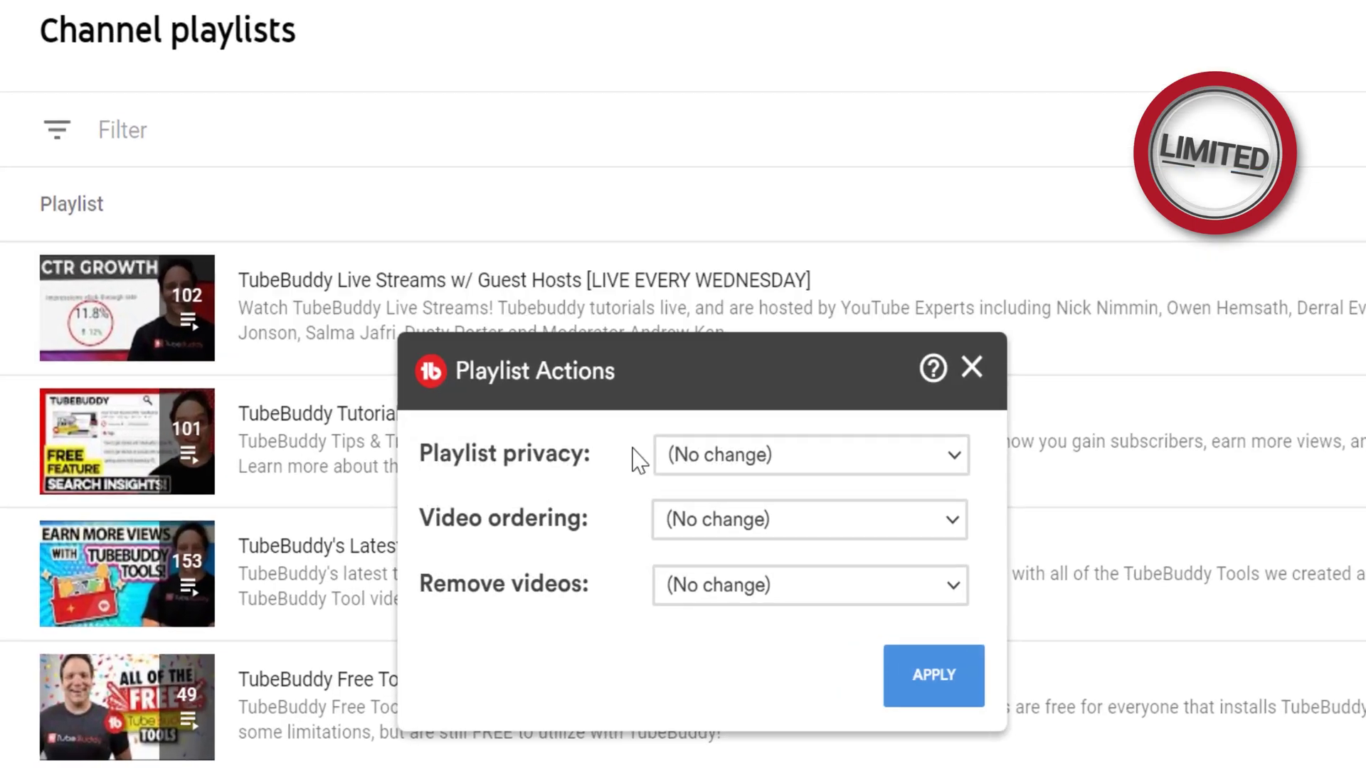
Leave the playlist privacy and video ordering settings unchanged in Playlist Actions.
{"action": "left_click", "coordinate": [719, 459]}
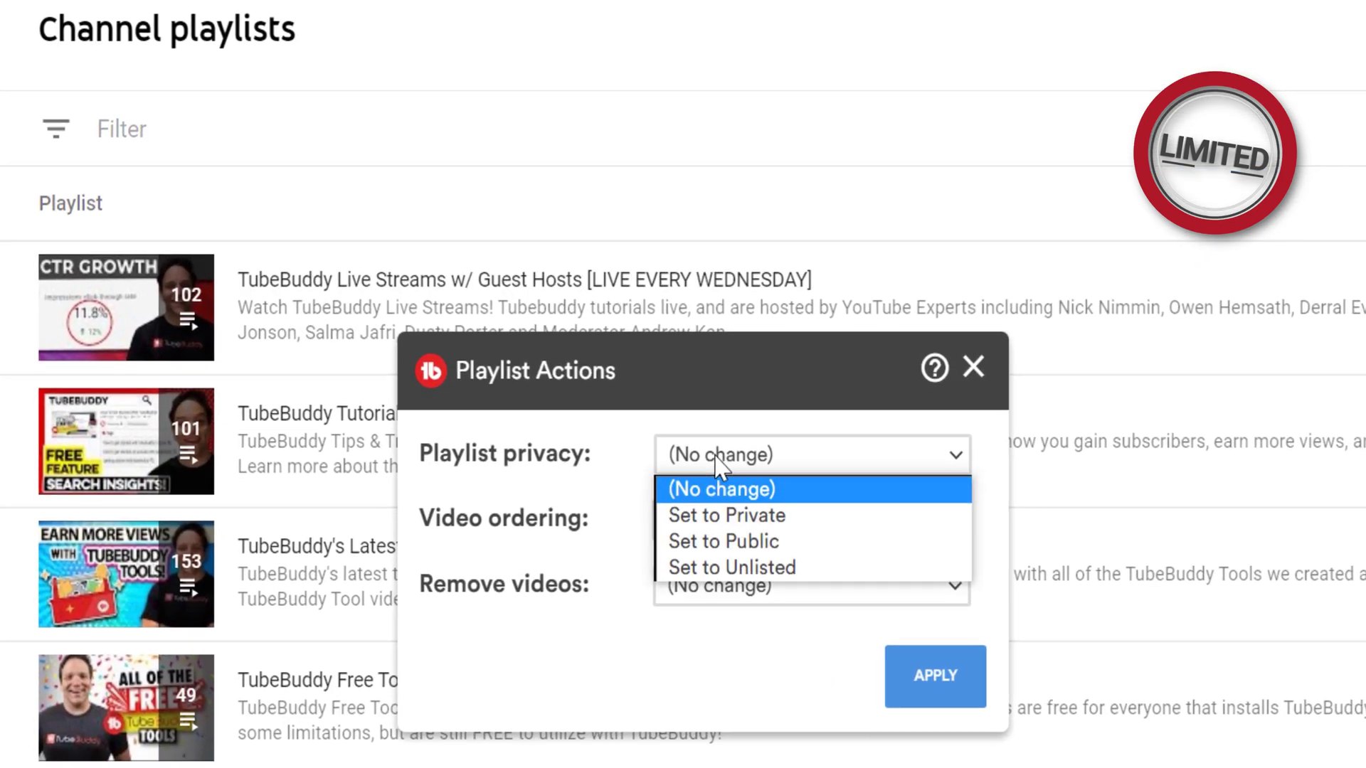
{"action": "left_click", "coordinate": [719, 488]}
{"action": "left_click", "coordinate": [673, 530]}
{"action": "left_click", "coordinate": [632, 596]}
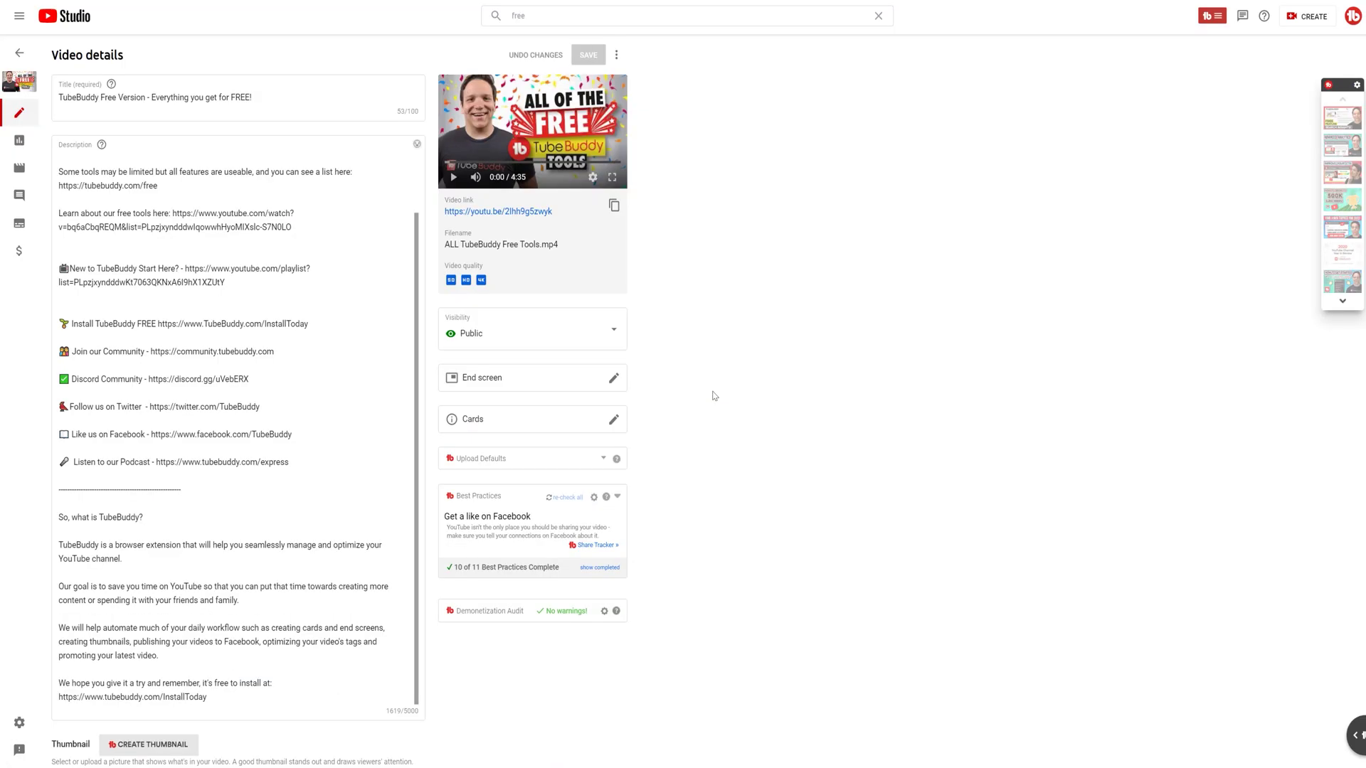
Apply the TubeBuddy Free Tools upload-default profile's metadata to the video.
{"action": "left_click", "coordinate": [714, 340]}
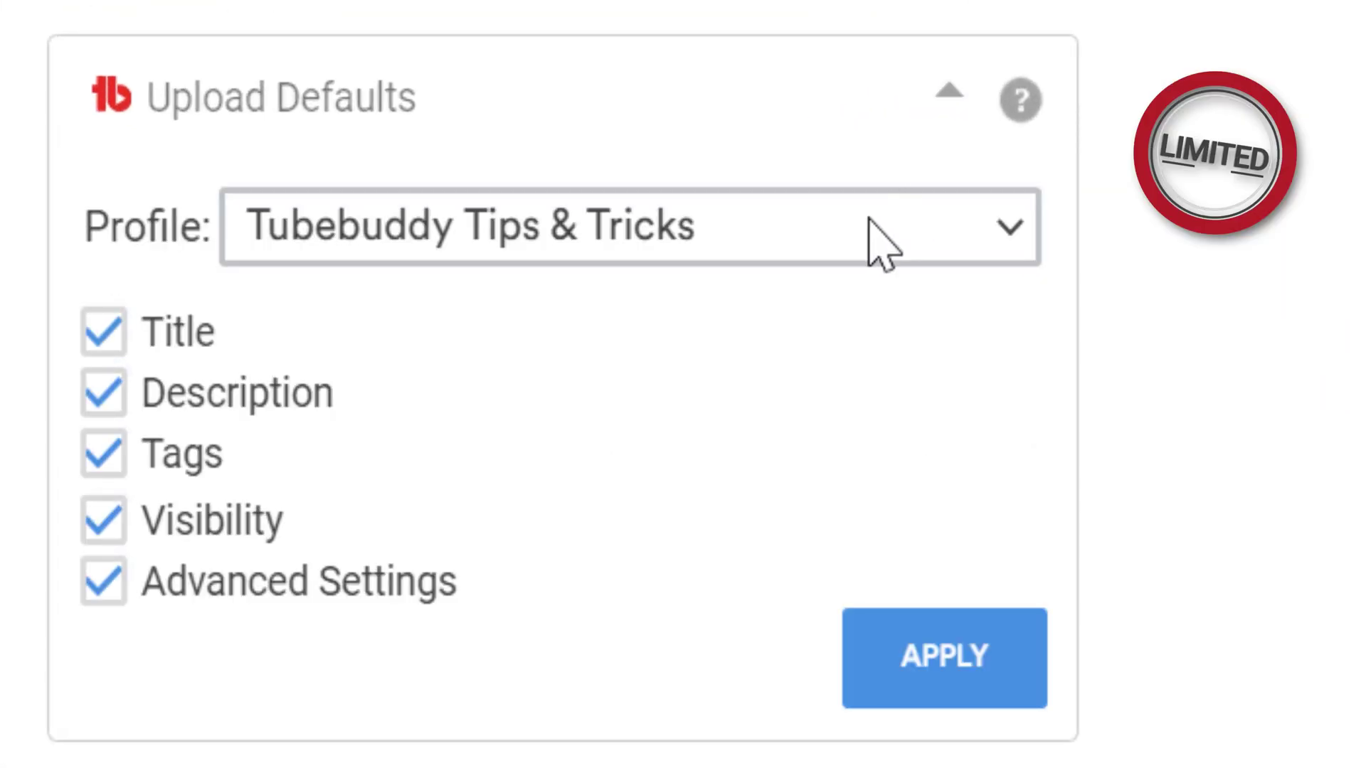
{"action": "left_click", "coordinate": [882, 245]}
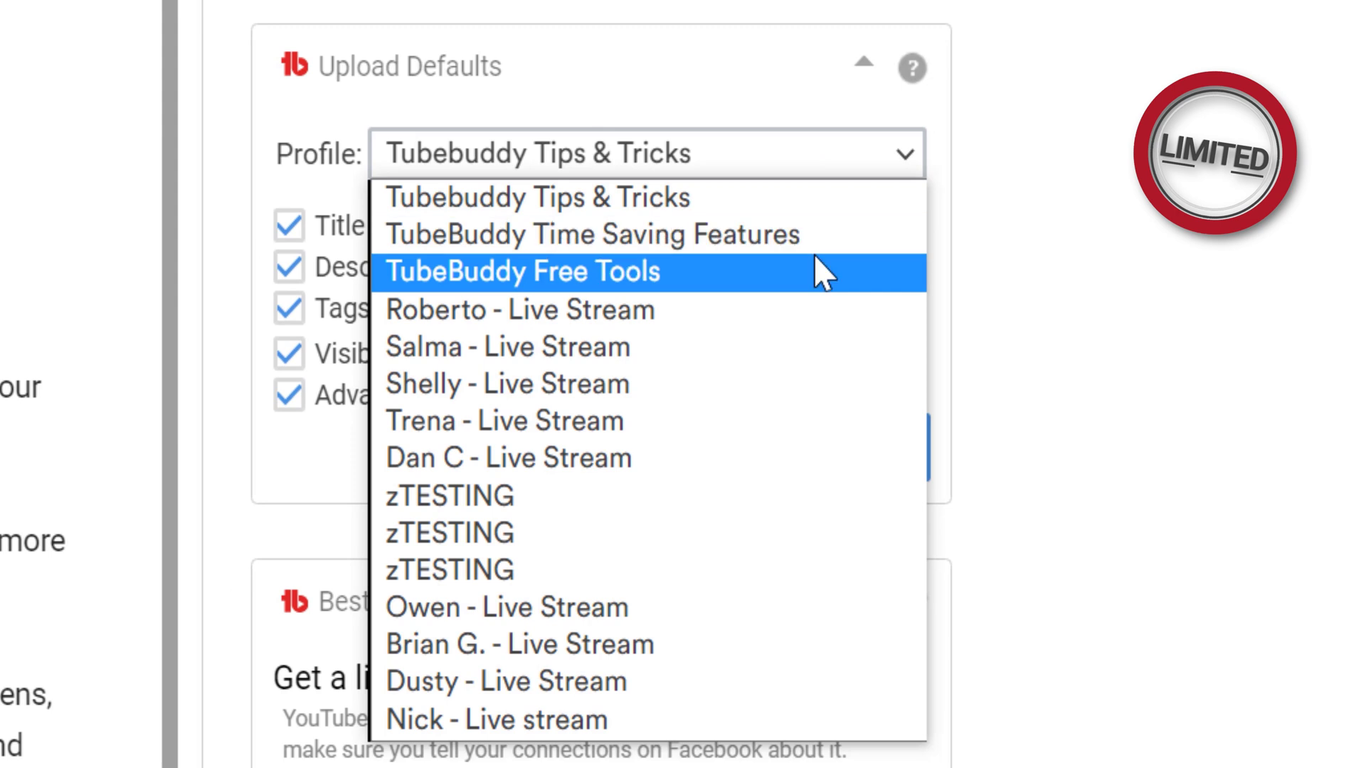
{"action": "left_click", "coordinate": [823, 273]}
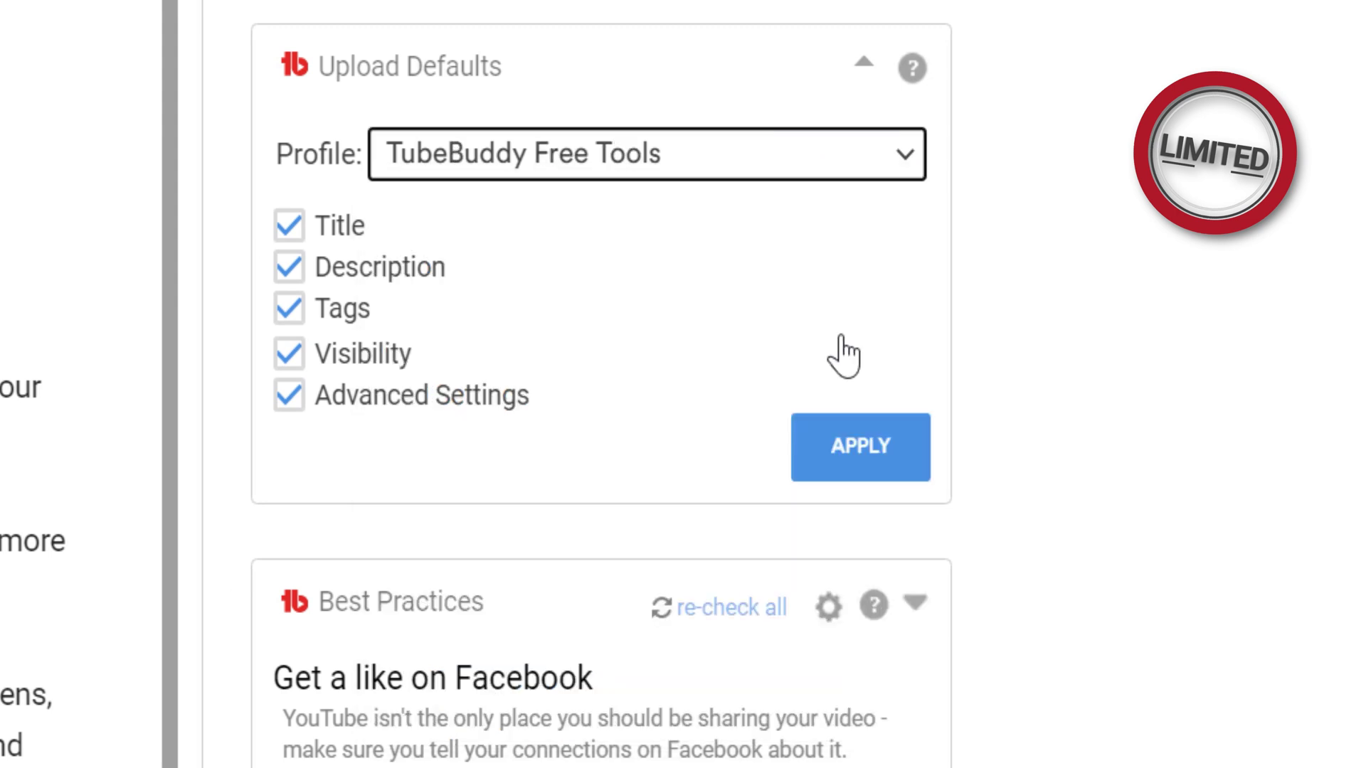
{"action": "left_click", "coordinate": [905, 459]}
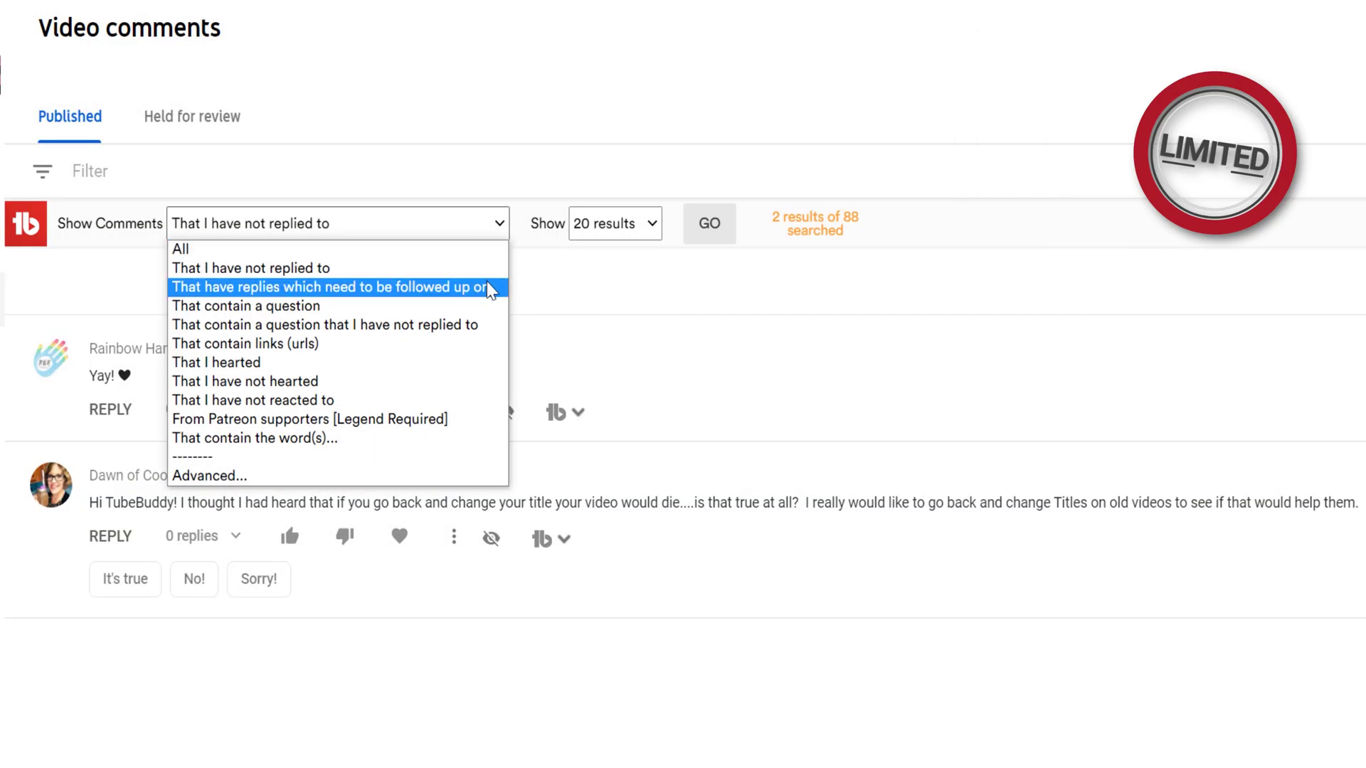
Filter comments to replies needing follow-up and insert a canned thank-you reply under one.
{"action": "left_click", "coordinate": [490, 287]}
{"action": "left_click", "coordinate": [694, 226]}
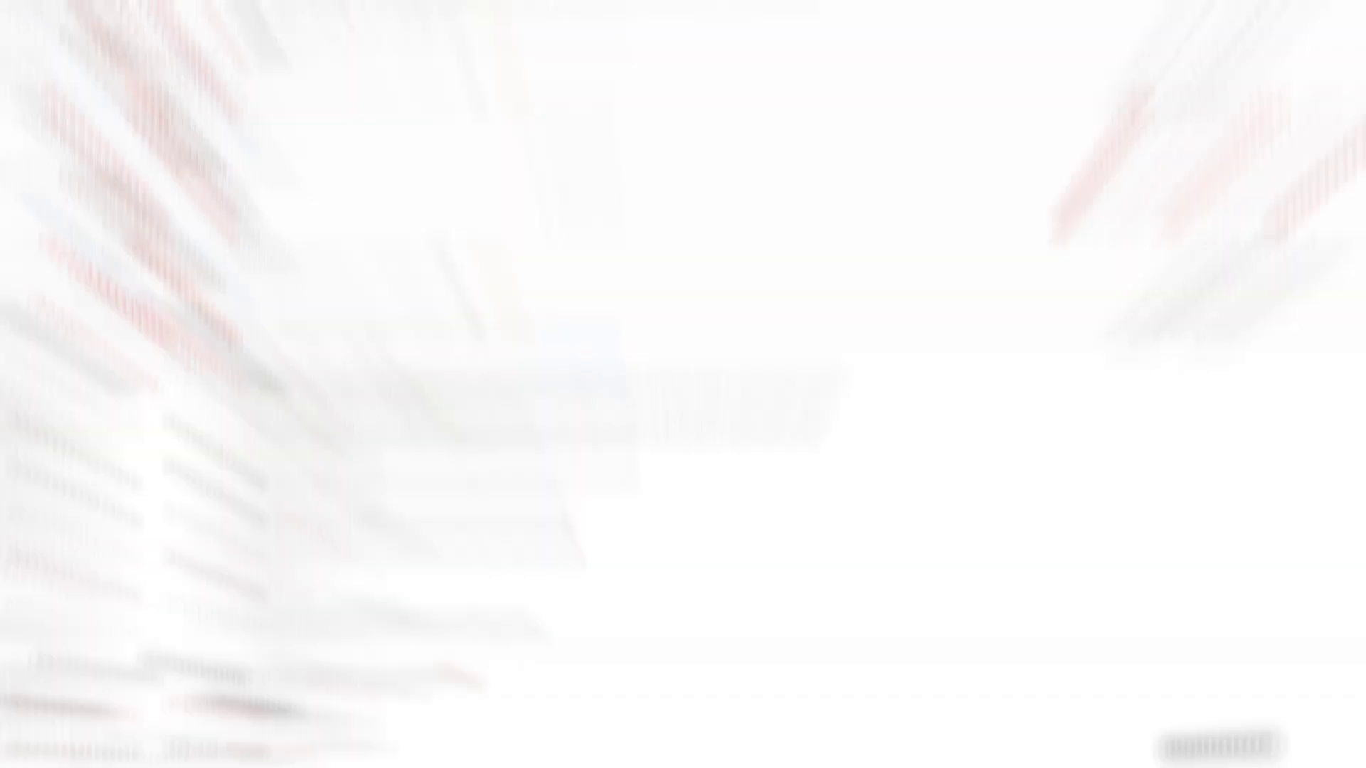
{"action": "left_click", "coordinate": [743, 120]}
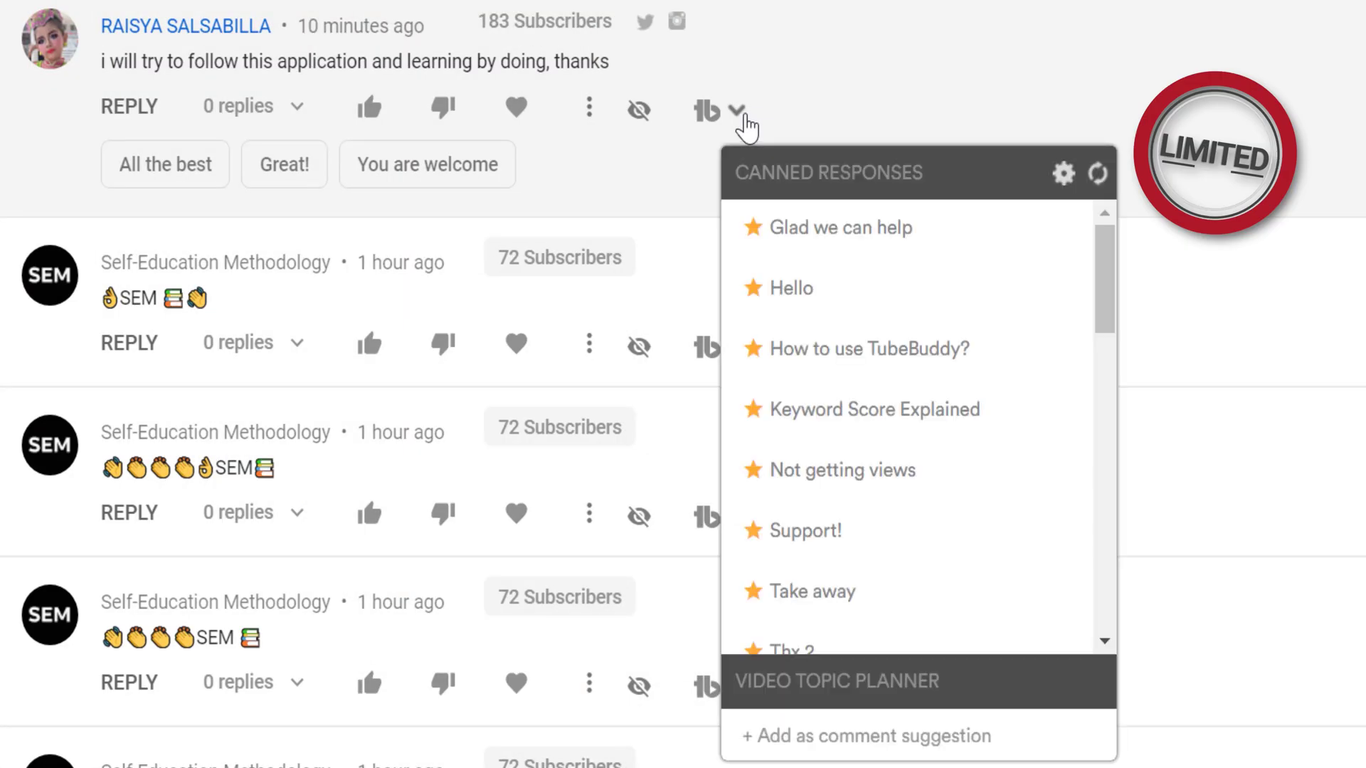
{"action": "scroll", "coordinate": [906, 533], "scroll_direction": "down", "scroll_amount": 5}
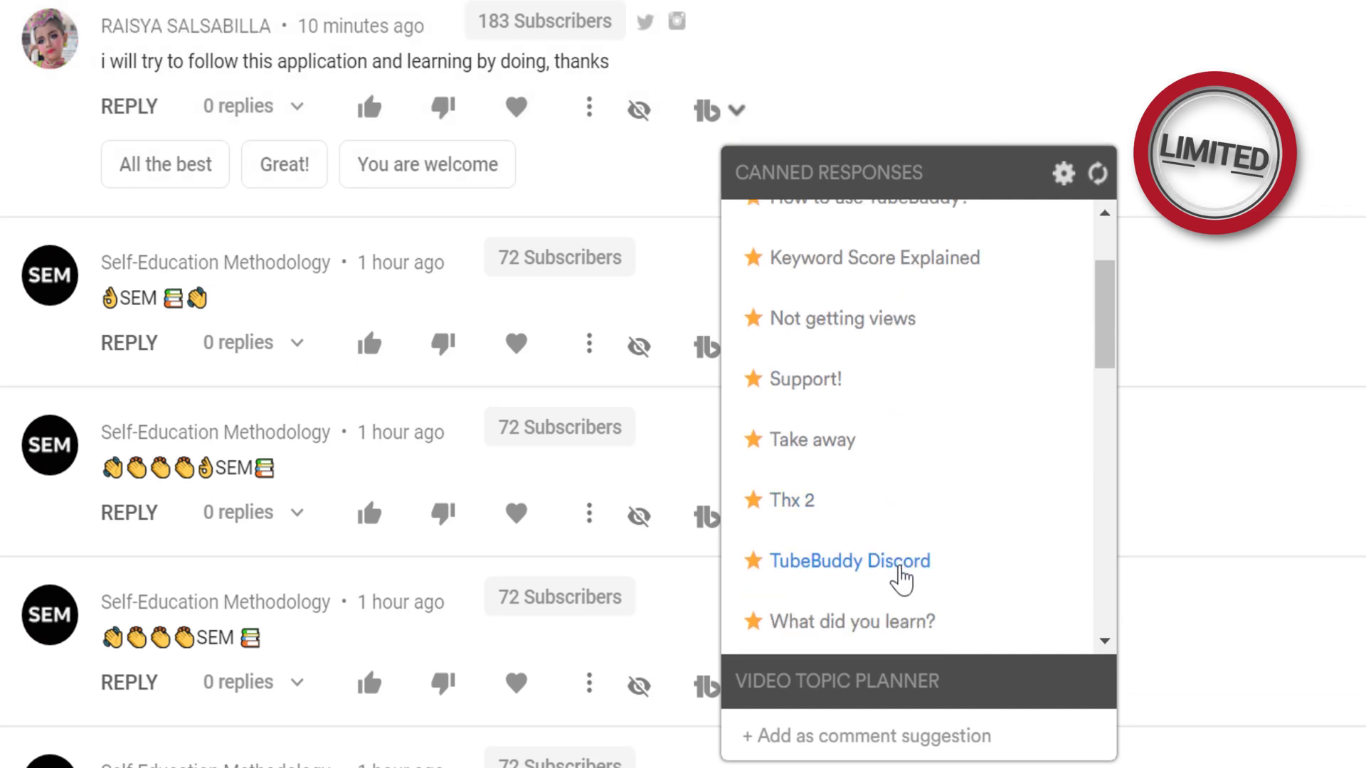
{"action": "left_click", "coordinate": [853, 543]}
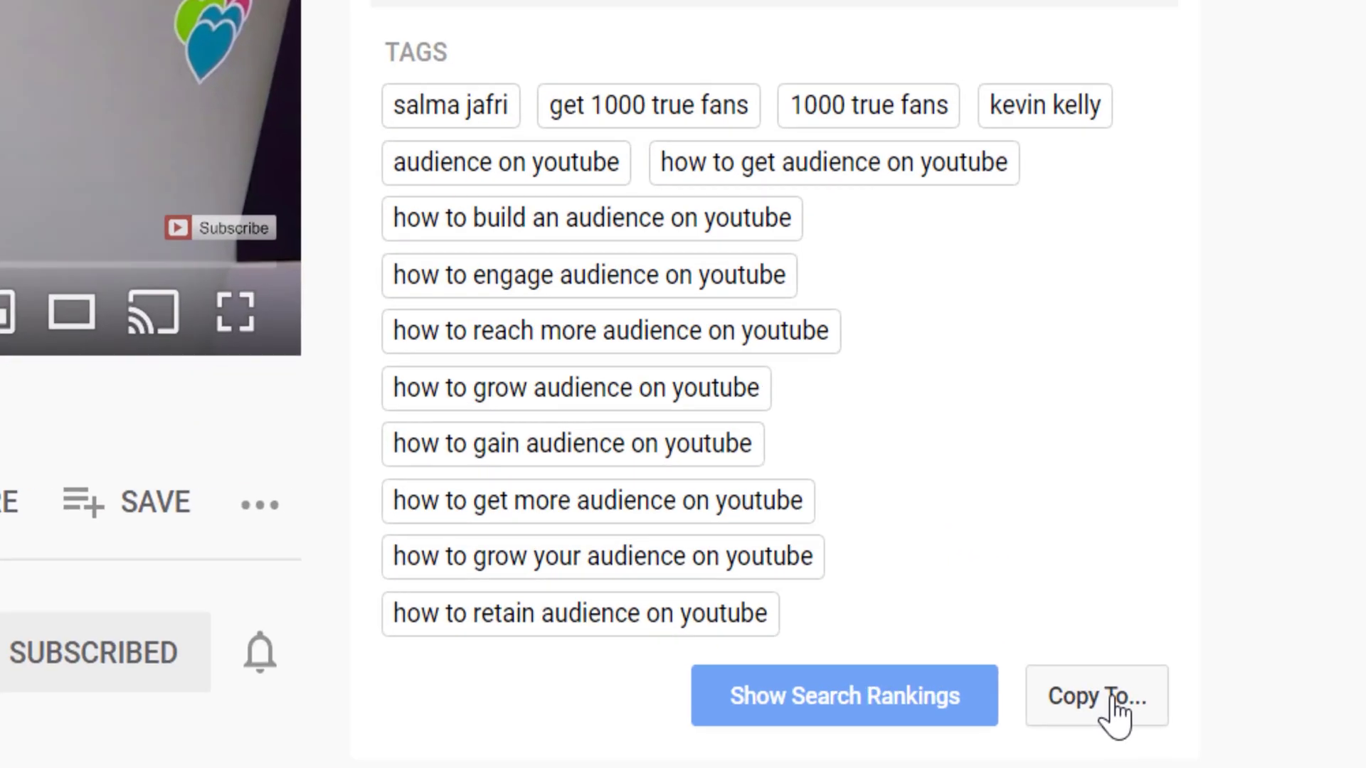
Copy the watched video's tags to the clipboard and auto-sort another video's tags by rank.
{"action": "left_click", "coordinate": [1120, 549]}
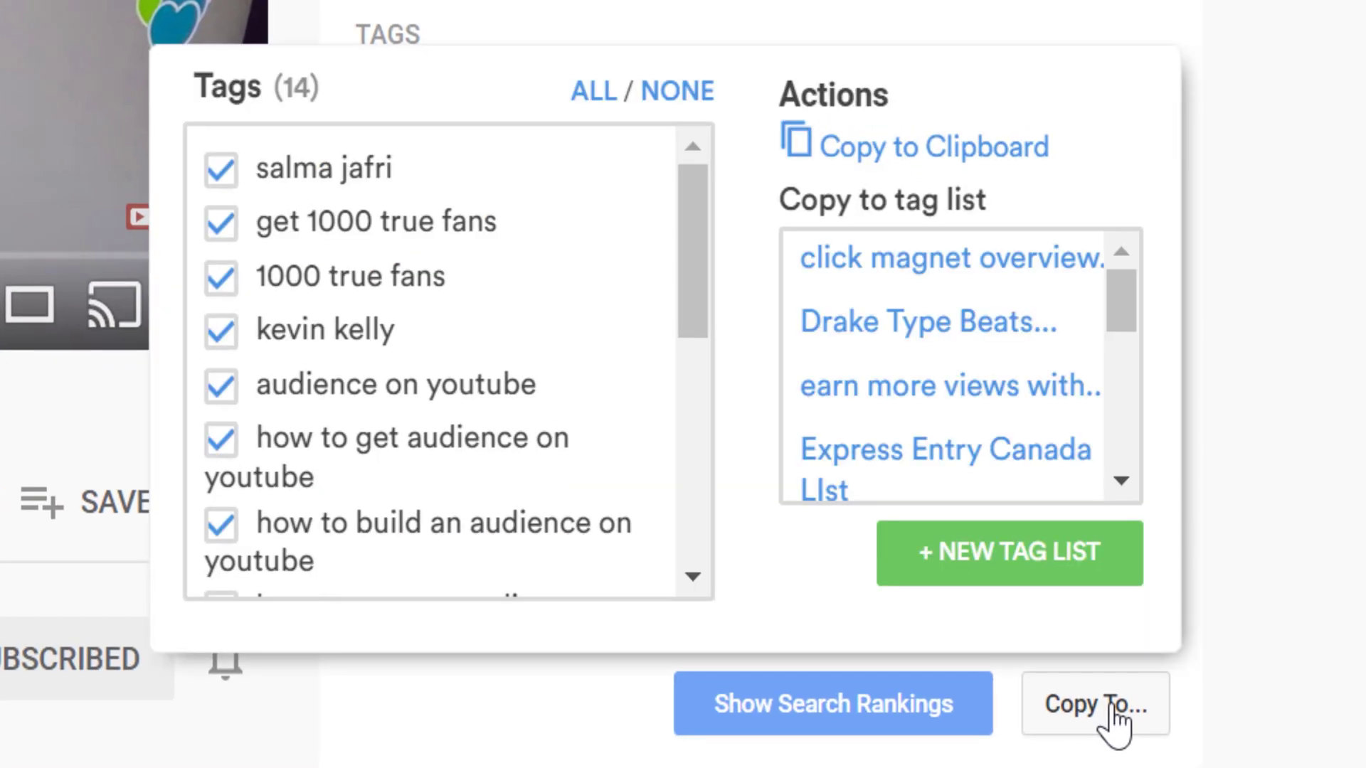
{"action": "left_click", "coordinate": [1025, 149]}
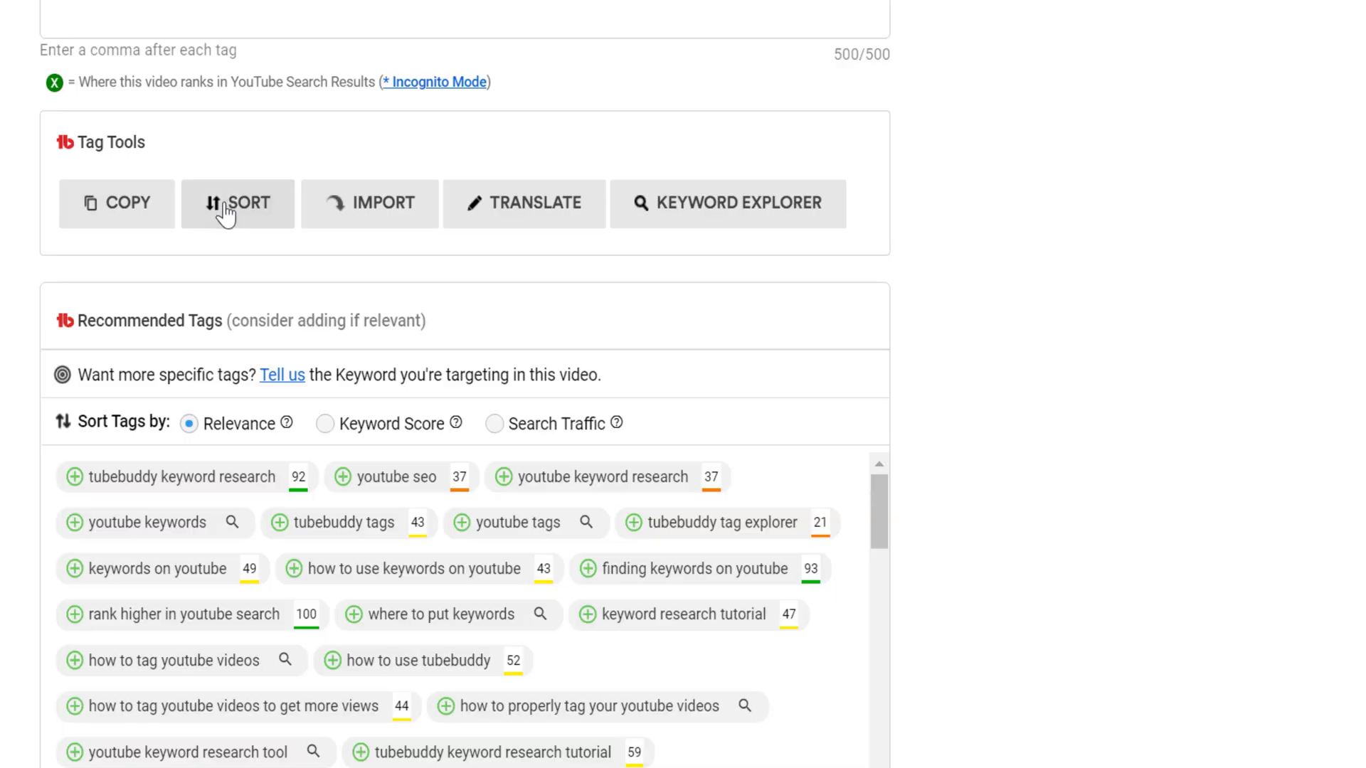
{"action": "left_click", "coordinate": [223, 213]}
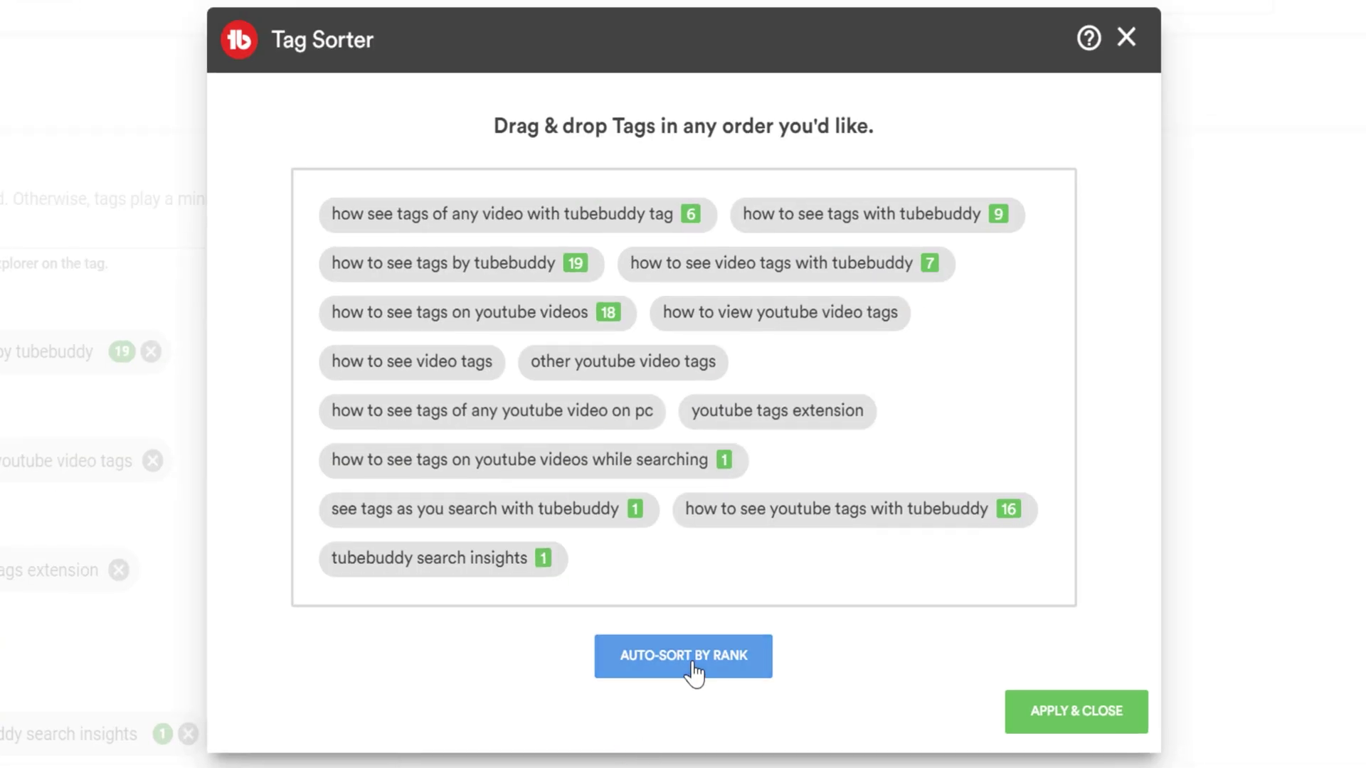
{"action": "left_click", "coordinate": [691, 665]}
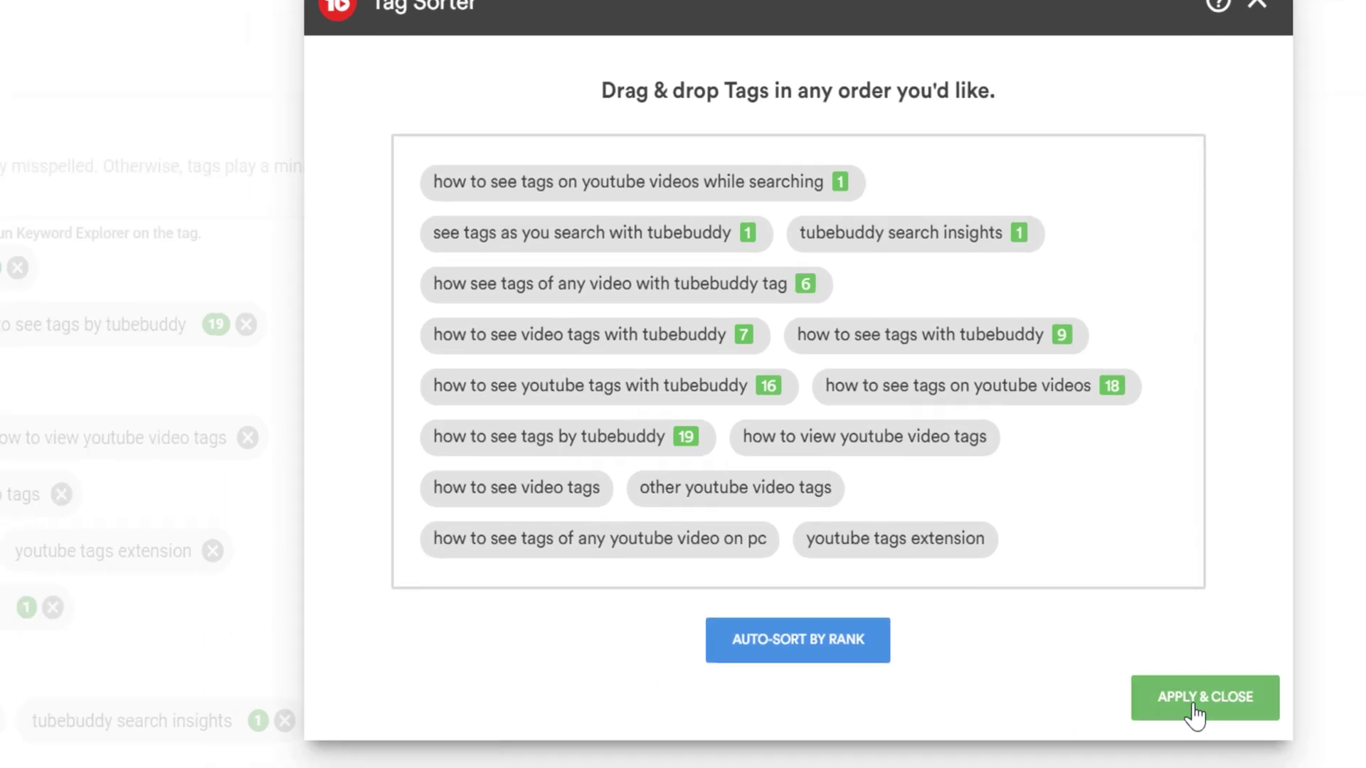
{"action": "left_click", "coordinate": [1067, 723]}
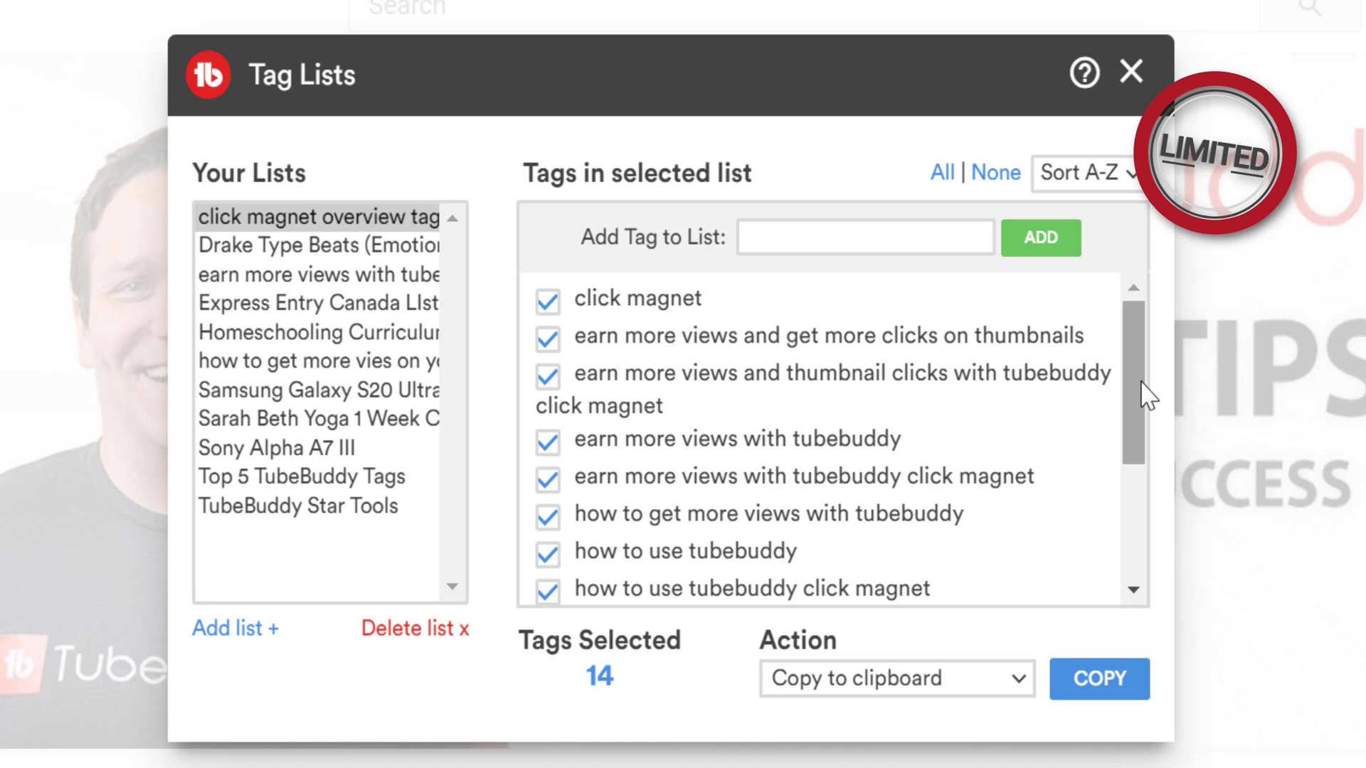
{"action": "left_click_drag", "start_coordinate": [1140, 384], "coordinate": [1134, 571]}
Explore the keyword 'tubebuddy free tools' in Keyword Explorer.
{"action": "left_click_drag", "start_coordinate": [1145, 482], "coordinate": [1178, 334]}
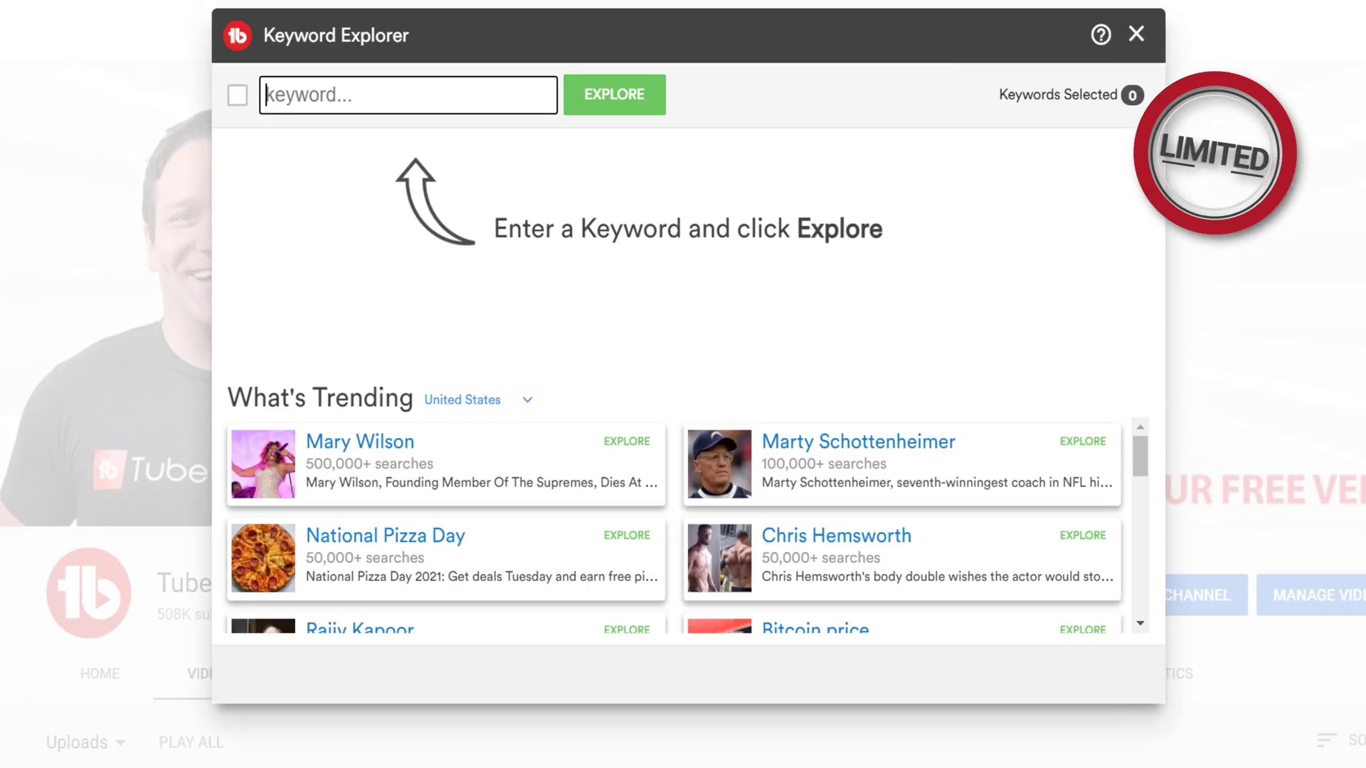
{"action": "left_click_drag", "start_coordinate": [1142, 470], "coordinate": [1169, 482]}
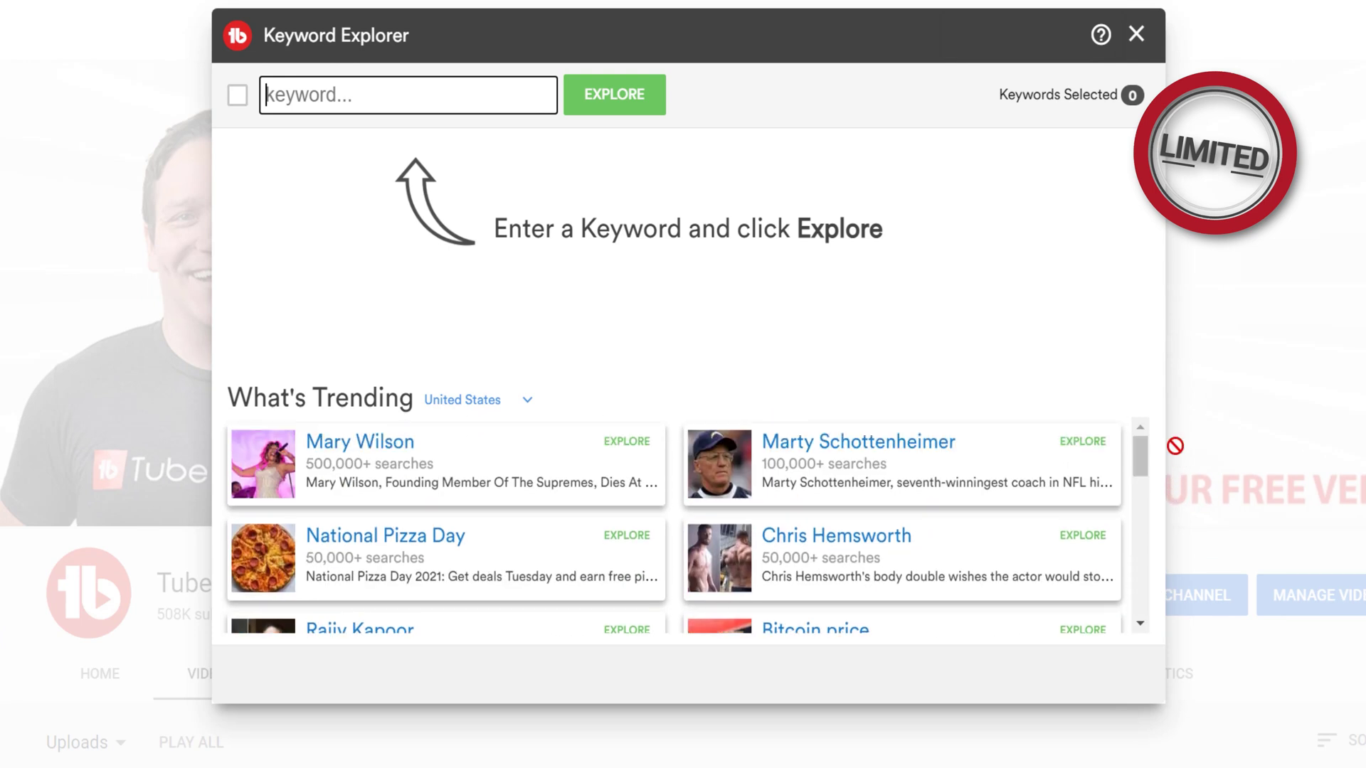
{"action": "type", "text": "tubebuddy free tools"}
{"action": "key", "text": "Return"}
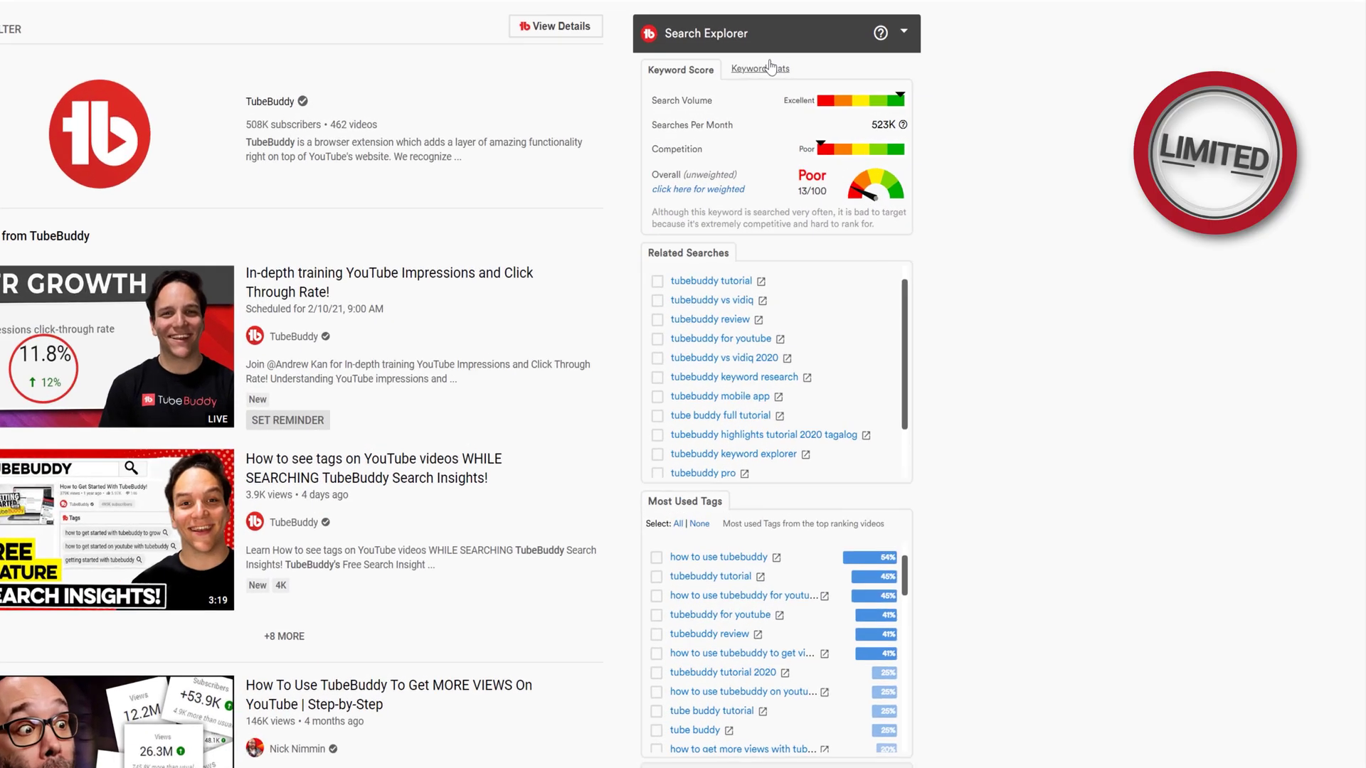
Review the Search Explorer and Related Search Terms results, then start Vid2Vid Promotion for Search Insights.
{"action": "scroll", "coordinate": [846, 403], "scroll_direction": "down", "scroll_amount": 2}
{"action": "scroll", "coordinate": [860, 387], "scroll_direction": "up", "scroll_amount": 2}
{"action": "scroll", "coordinate": [887, 662], "scroll_direction": "down", "scroll_amount": 2}
{"action": "scroll", "coordinate": [846, 549], "scroll_direction": "down", "scroll_amount": 5}
{"action": "scroll", "coordinate": [846, 549], "scroll_direction": "down", "scroll_amount": 6}
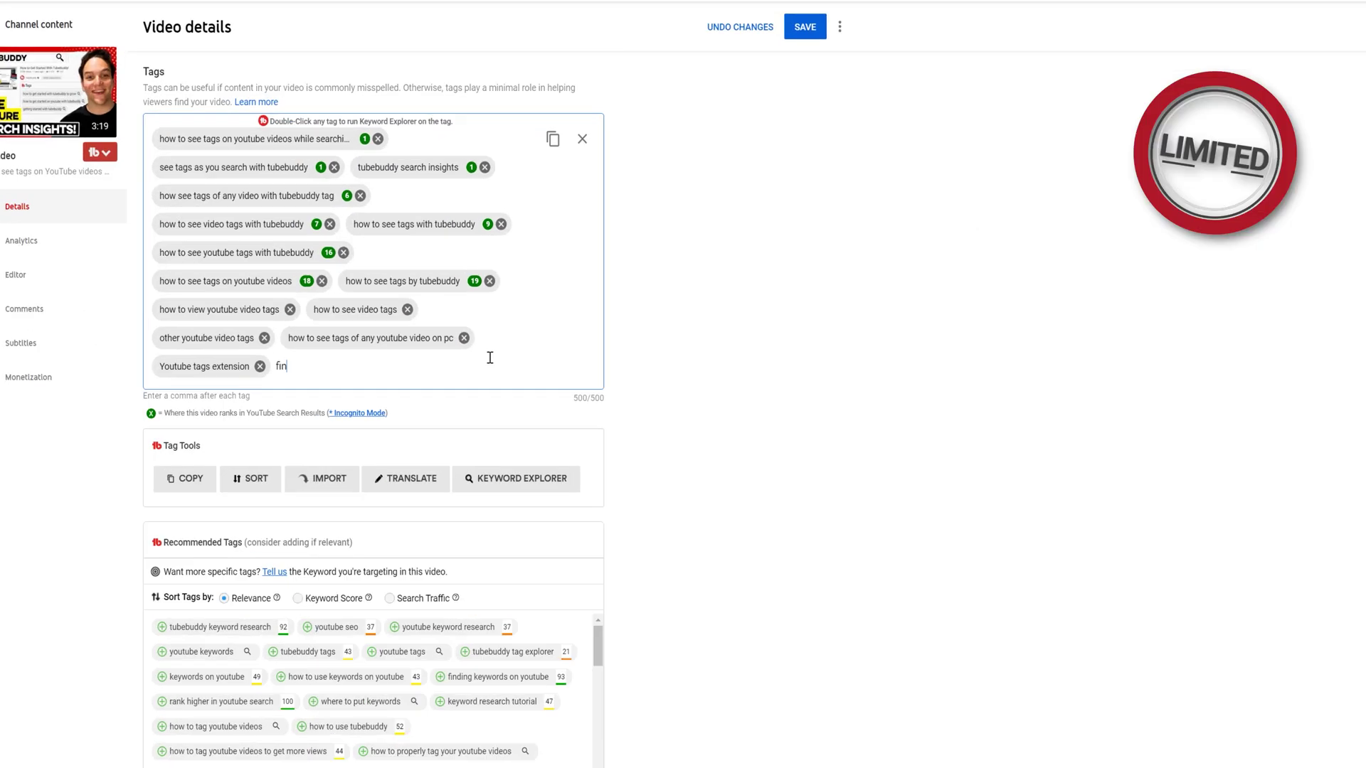
{"action": "type", "text": "d tags"}
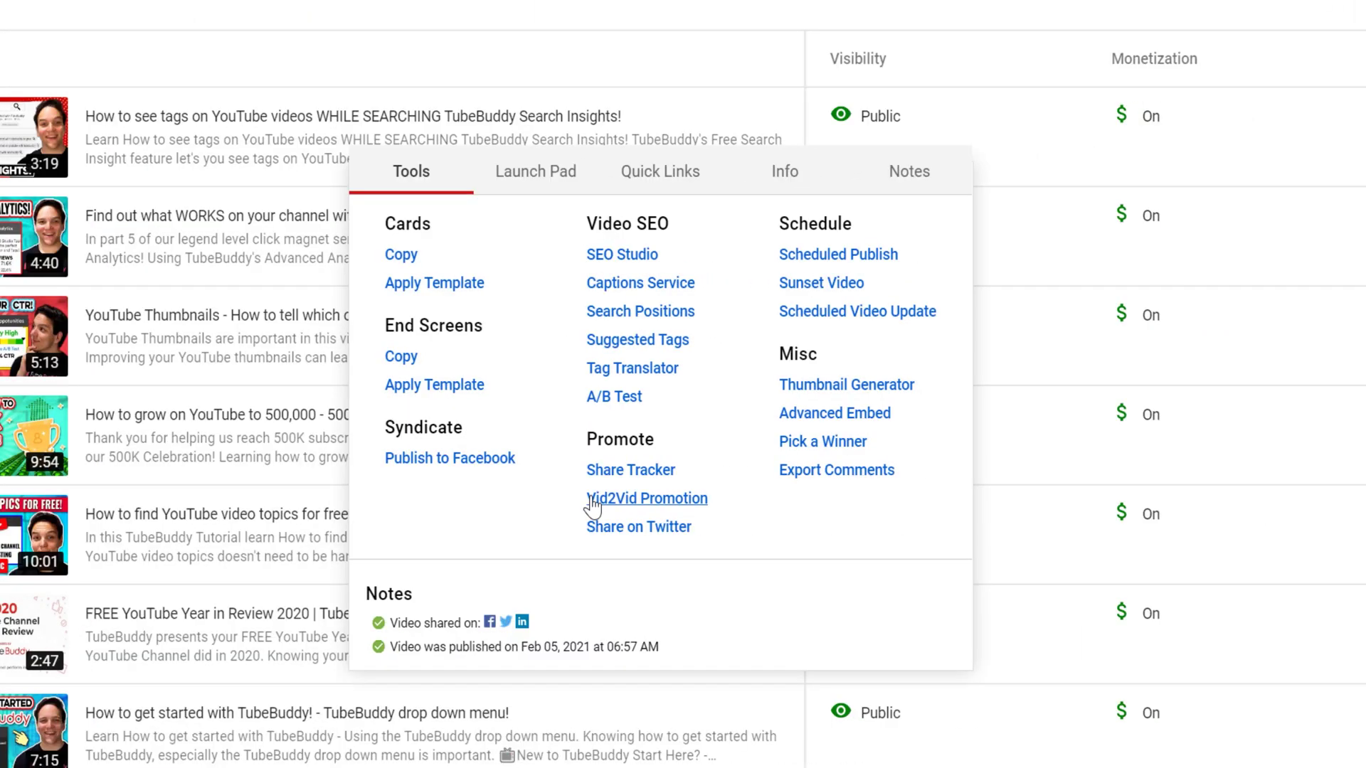
{"action": "left_click", "coordinate": [595, 500]}
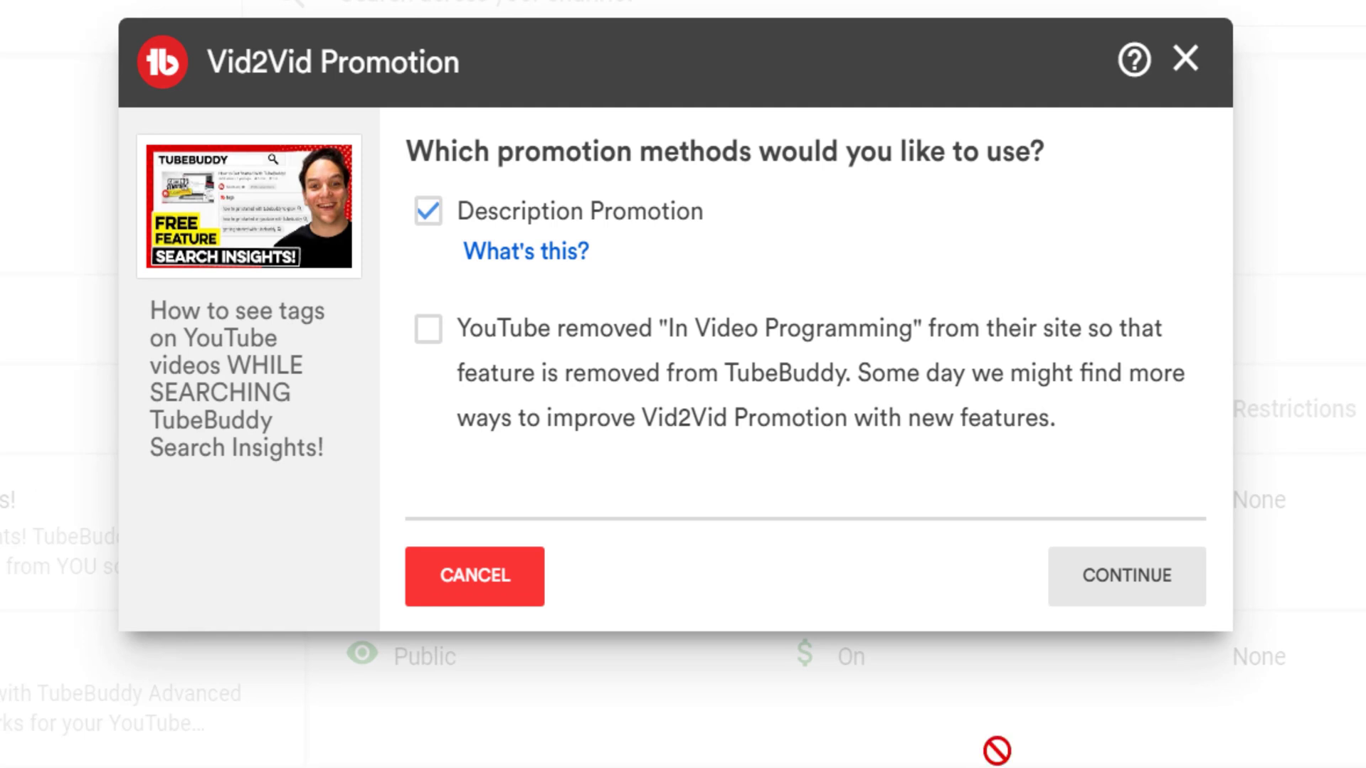
Place the Vid2Vid promotion message at the description's end and bring up the Share Tracker.
{"action": "left_click", "coordinate": [1087, 605]}
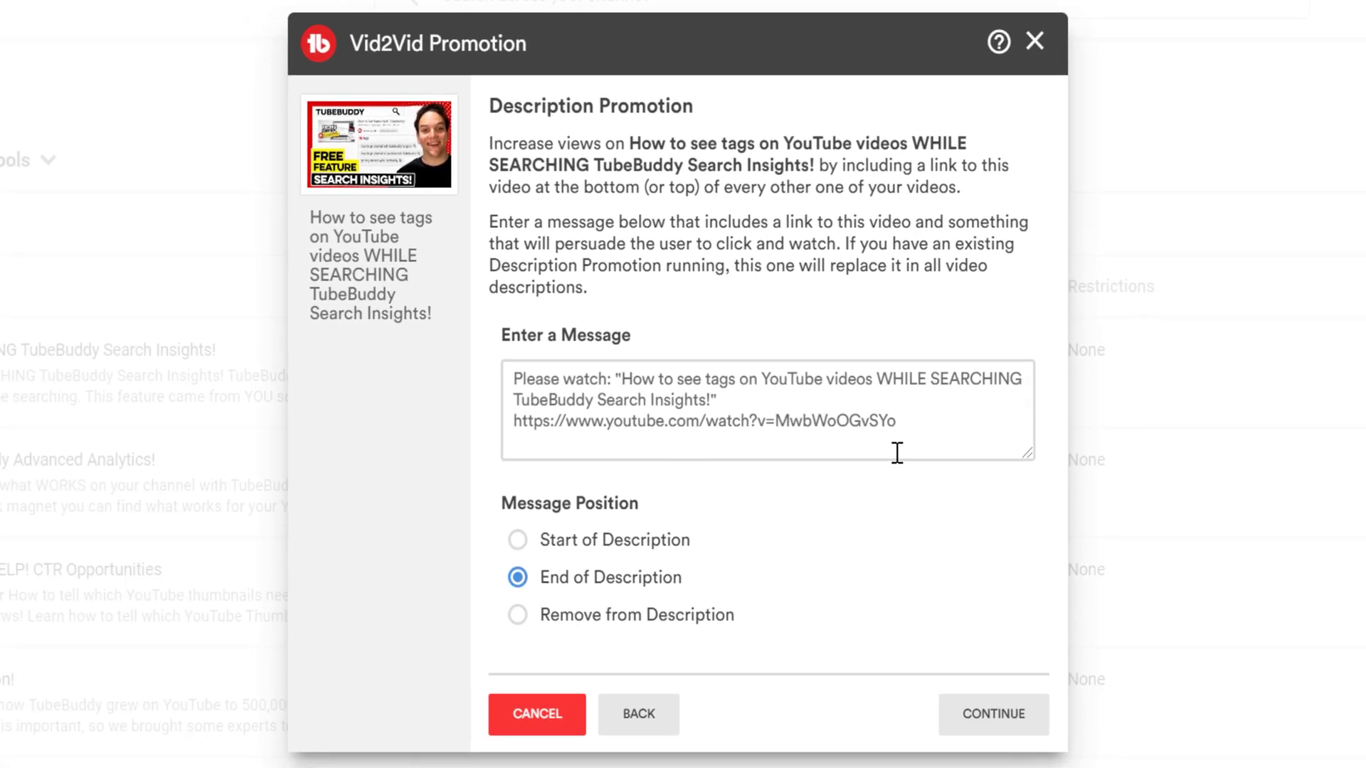
{"action": "left_click", "coordinate": [957, 726]}
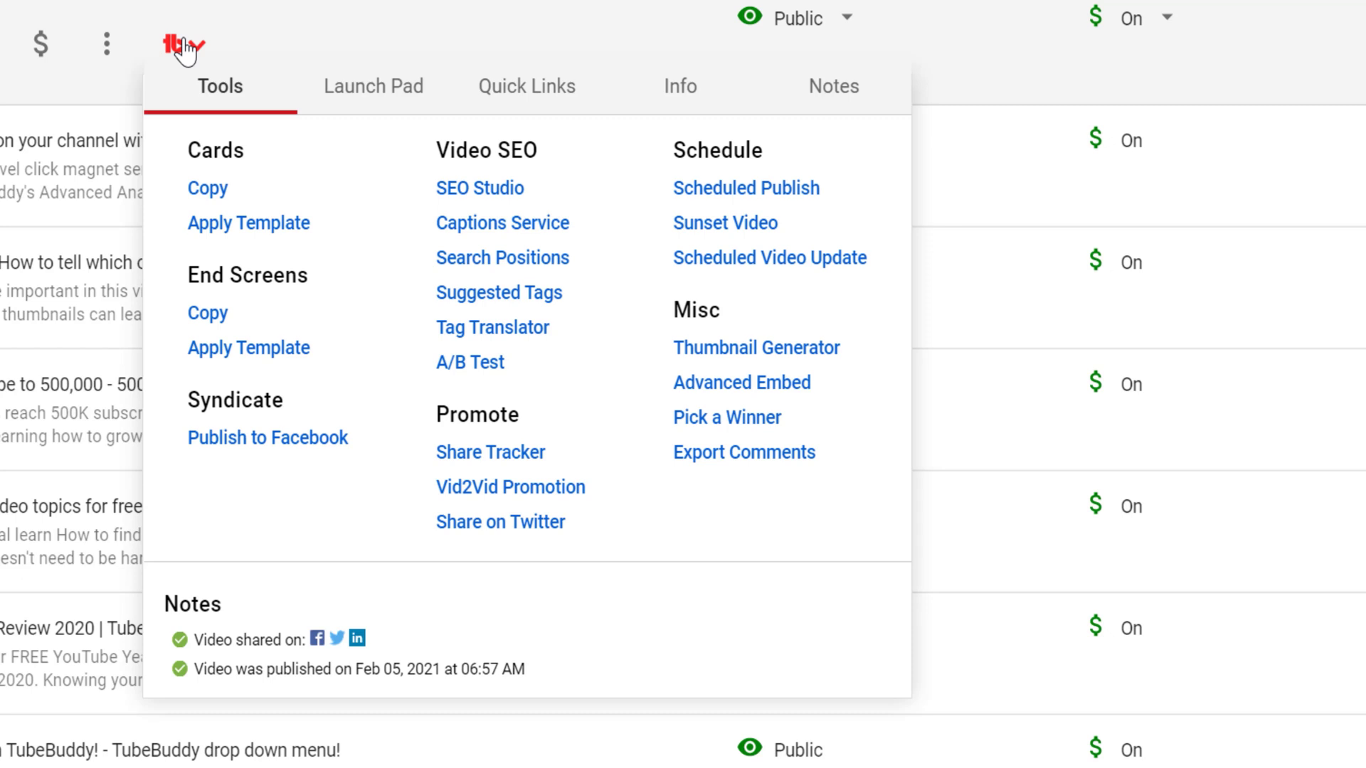
{"action": "left_click", "coordinate": [459, 452]}
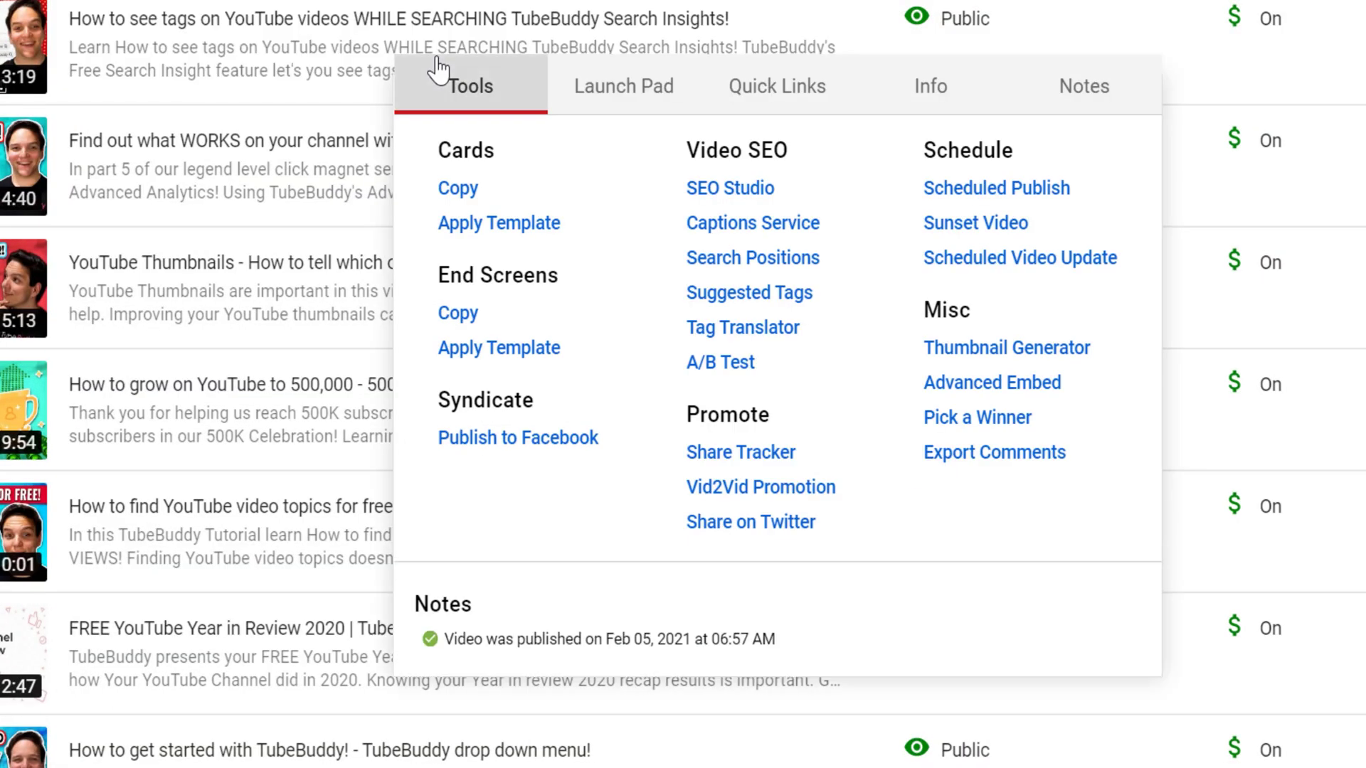
Draw a random comment winner, then view Best Time to Publish recommendations.
{"action": "left_click", "coordinate": [959, 426]}
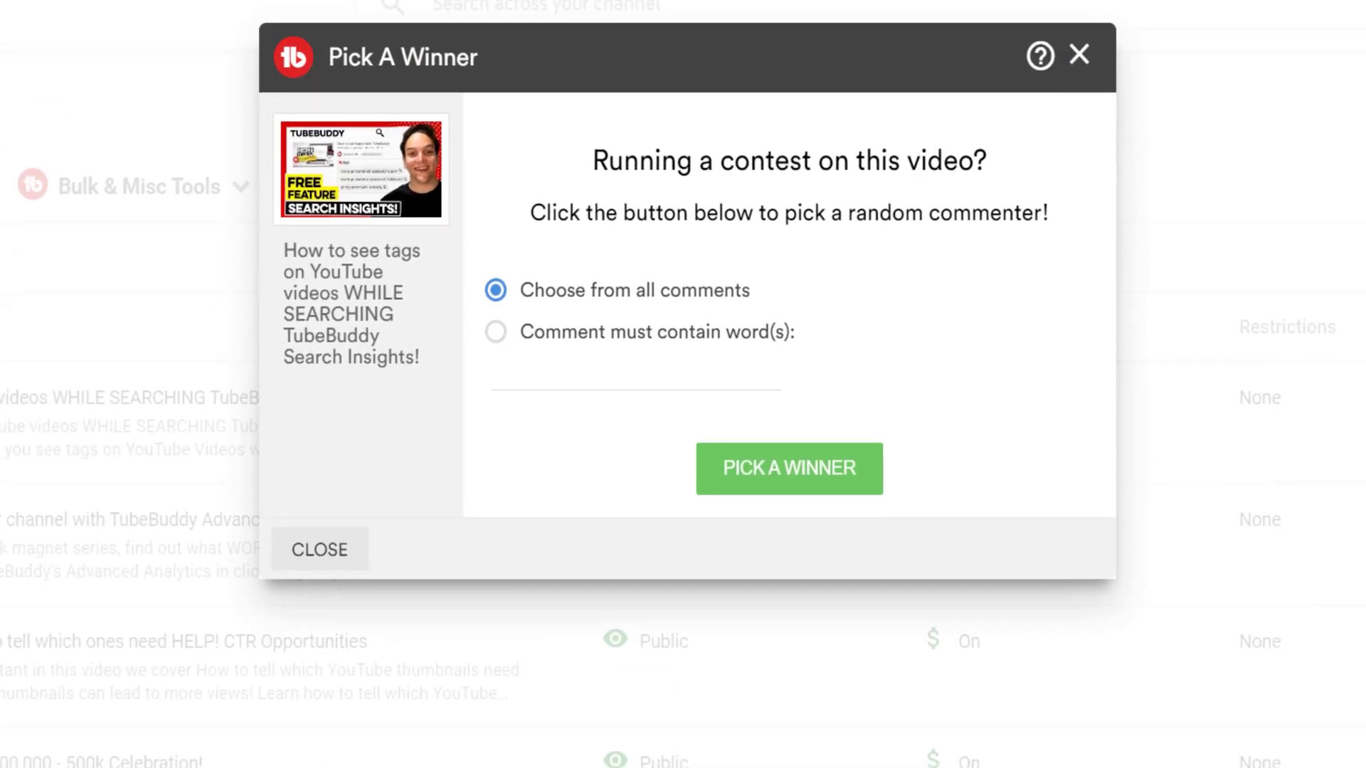
{"action": "left_click", "coordinate": [779, 490]}
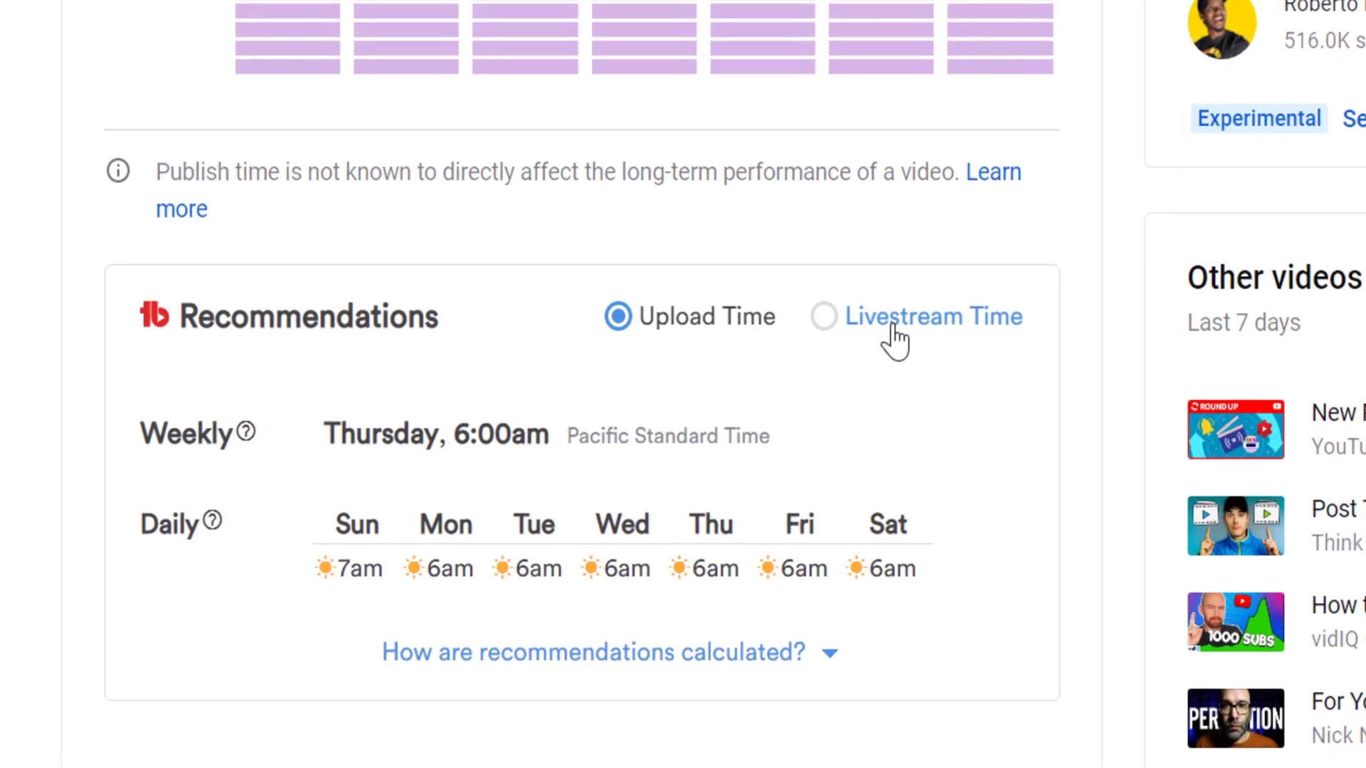
{"action": "left_click", "coordinate": [504, 521]}
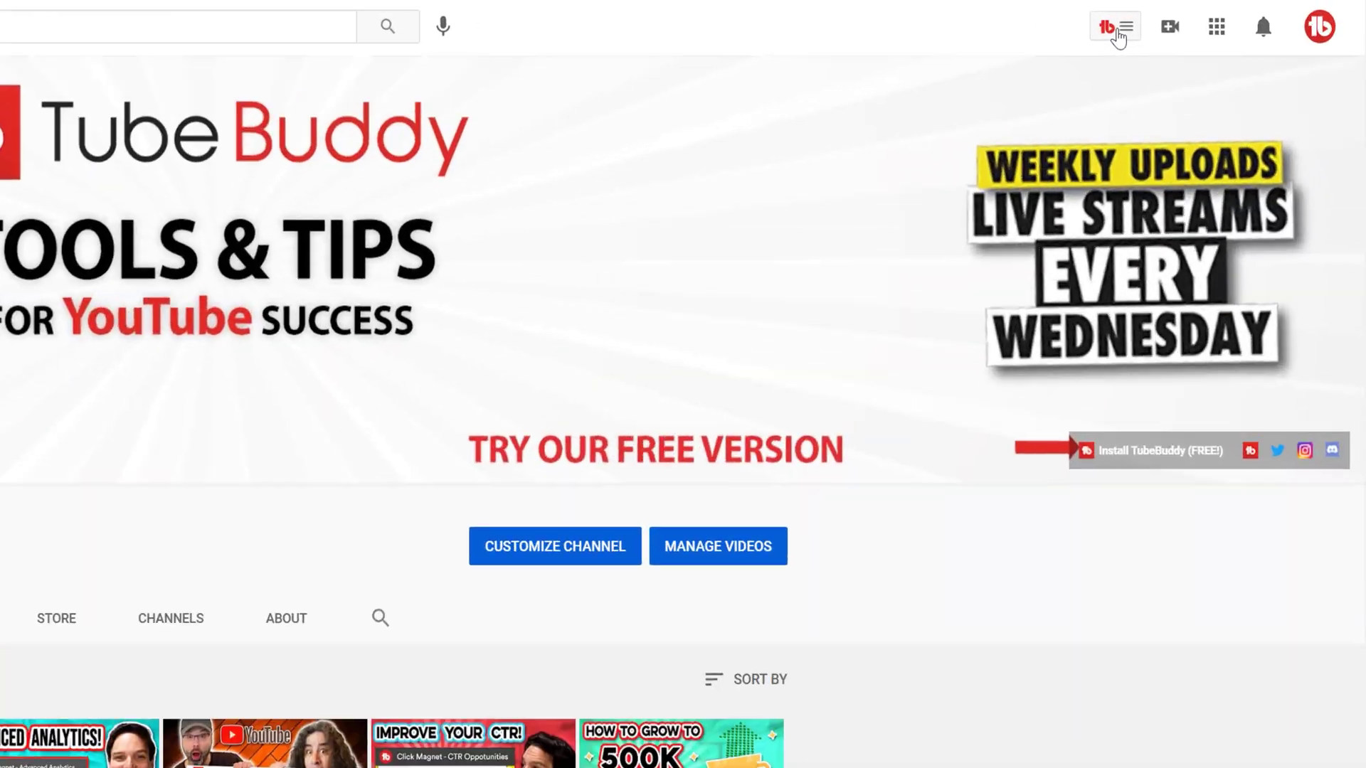
Check the channel's Milestones and search Twitter for mentions of the video.
{"action": "left_click", "coordinate": [1094, 29]}
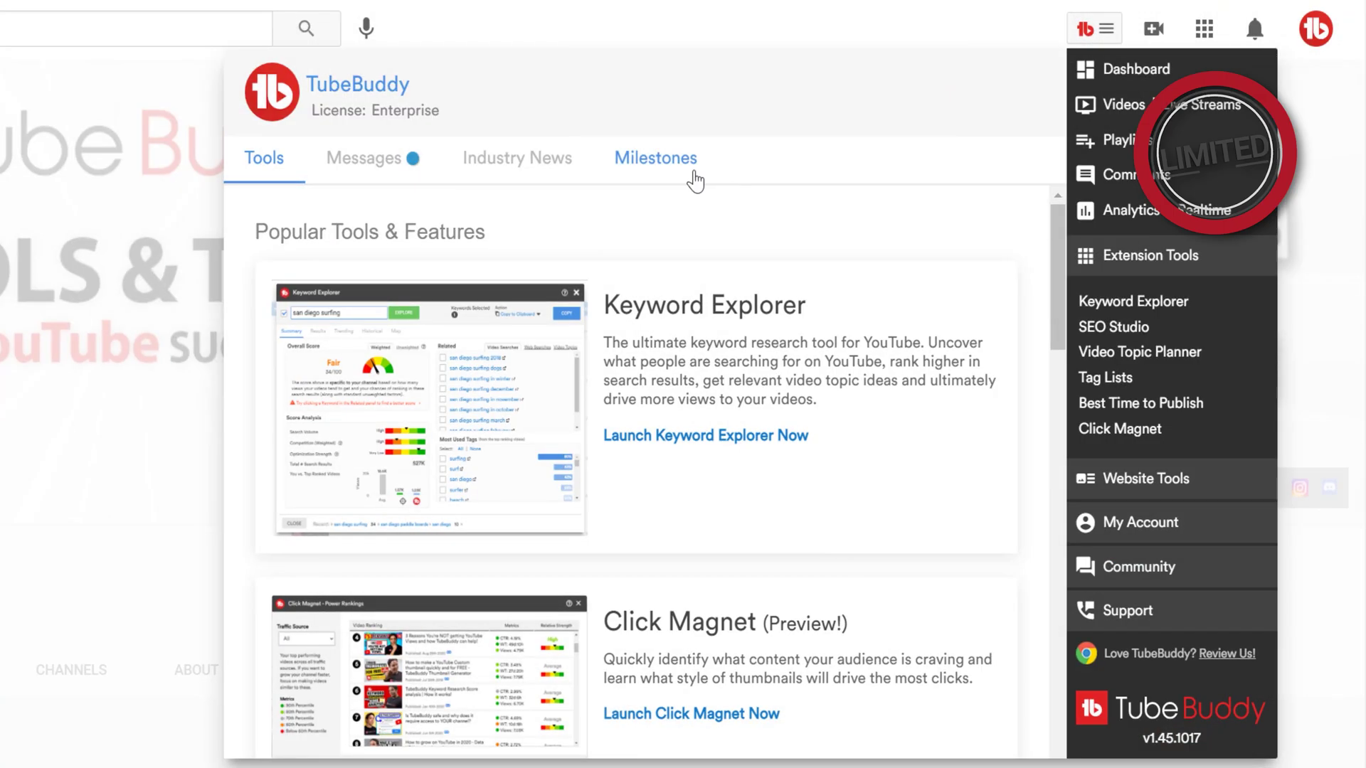
{"action": "left_click", "coordinate": [687, 174]}
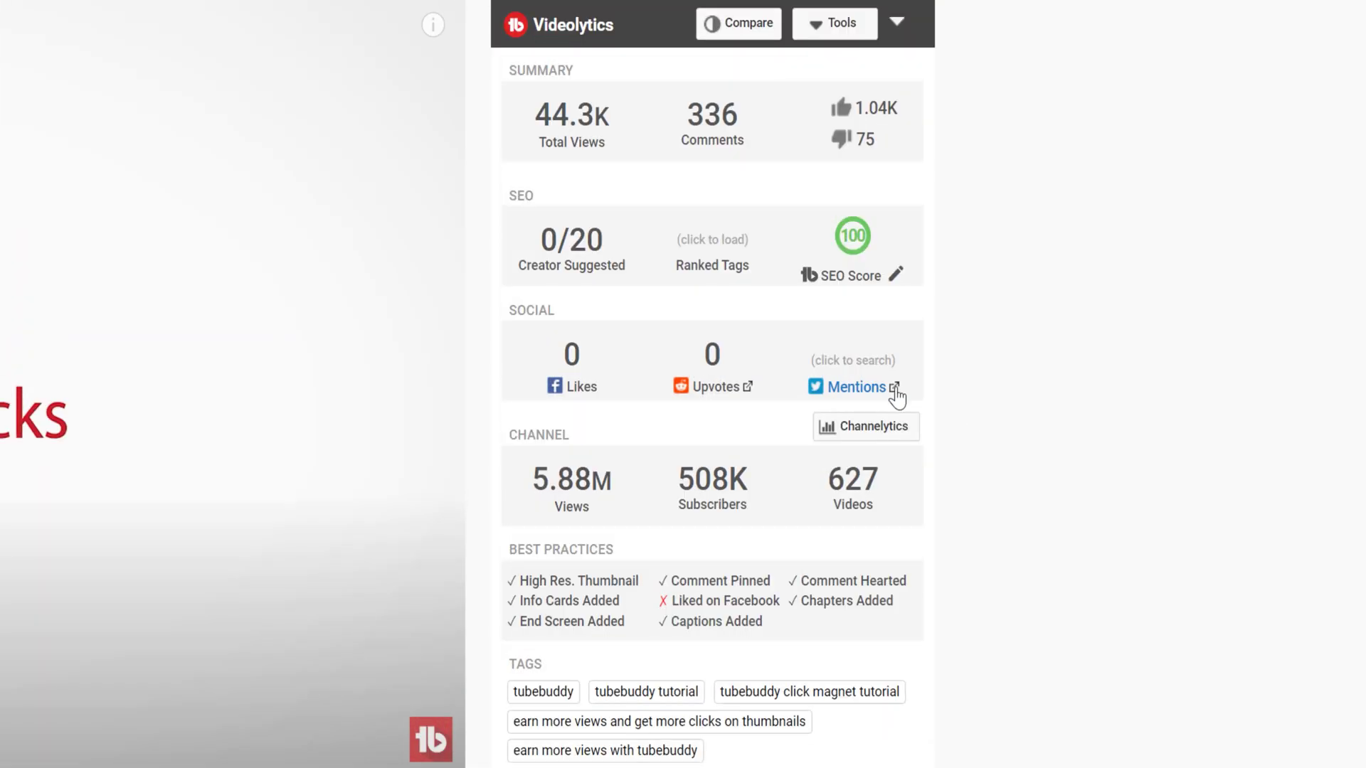
{"action": "left_click", "coordinate": [861, 366]}
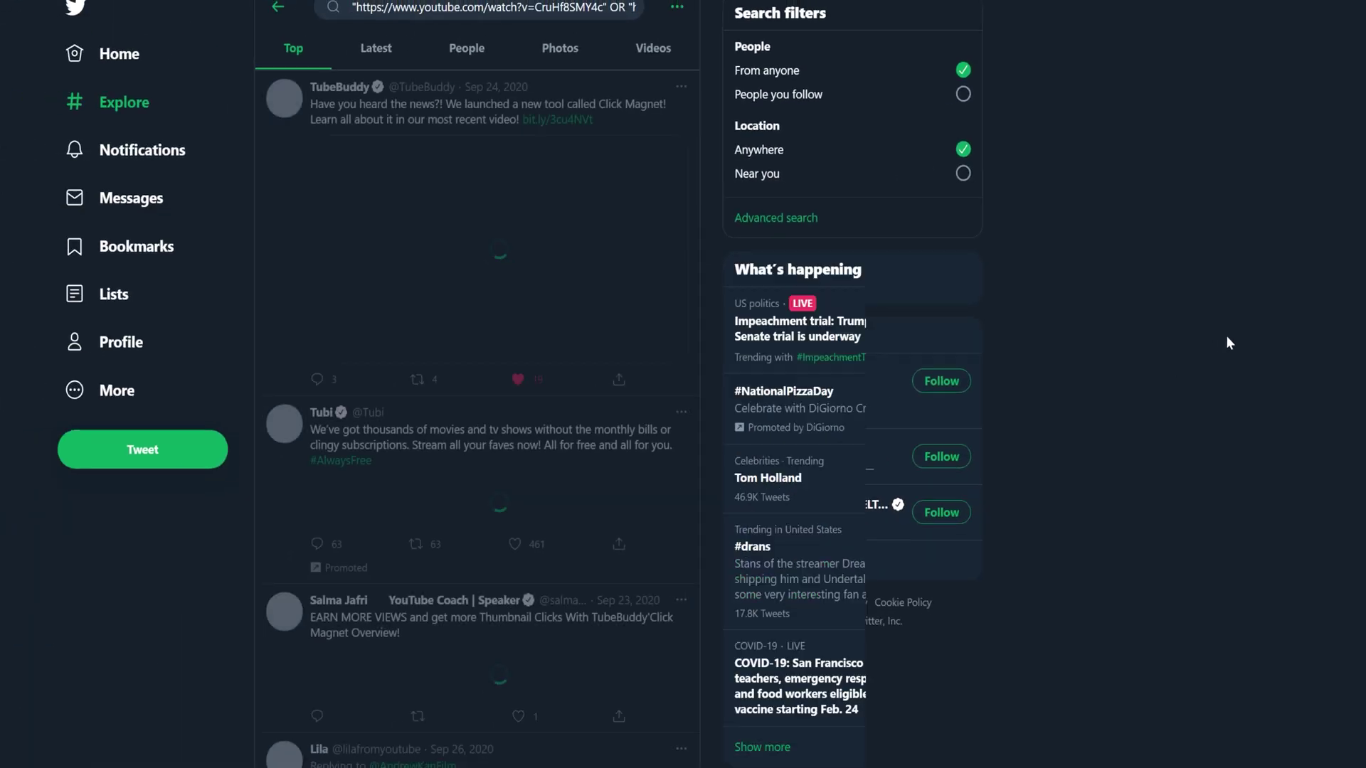
Scroll the search results and bring up copy options for a result's tags.
{"action": "scroll", "coordinate": [1236, 332], "scroll_direction": "down", "scroll_amount": 10}
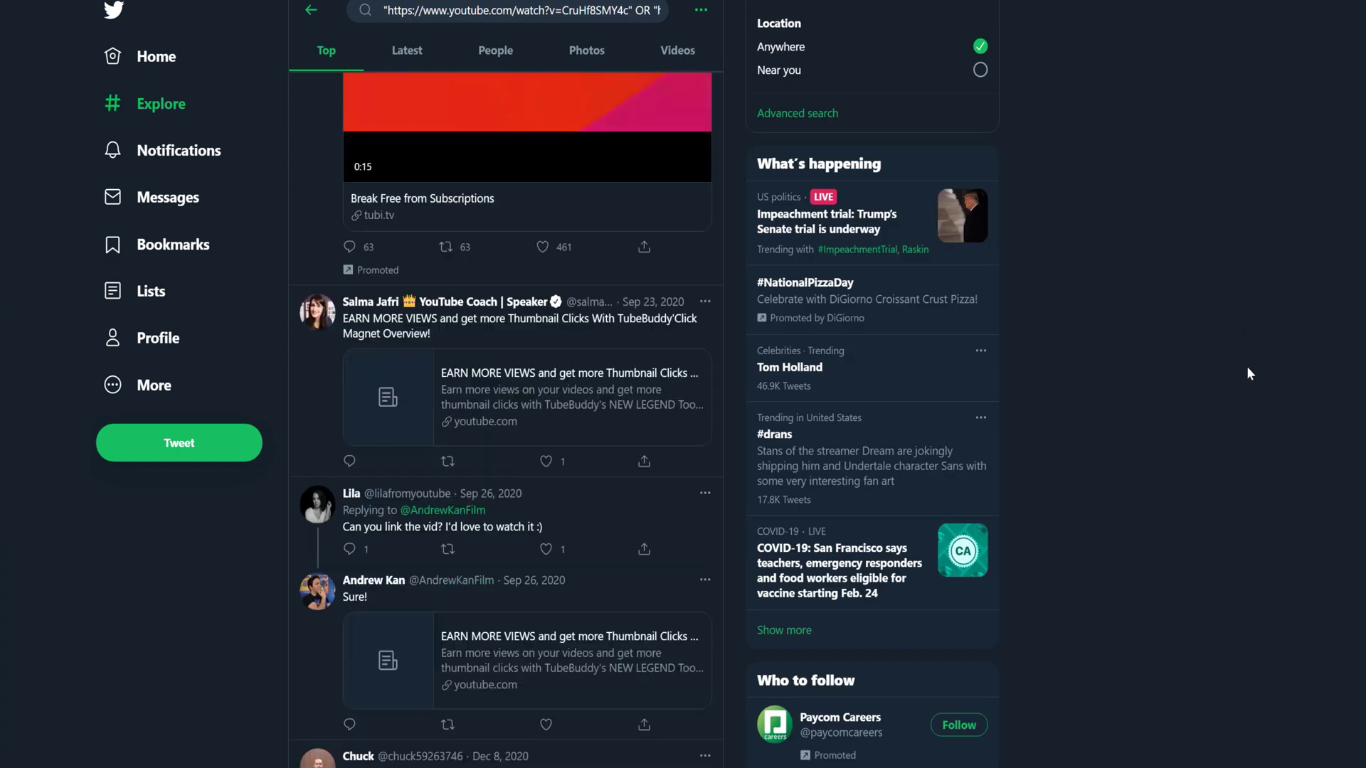
{"action": "scroll", "coordinate": [1255, 383], "scroll_direction": "down", "scroll_amount": 5}
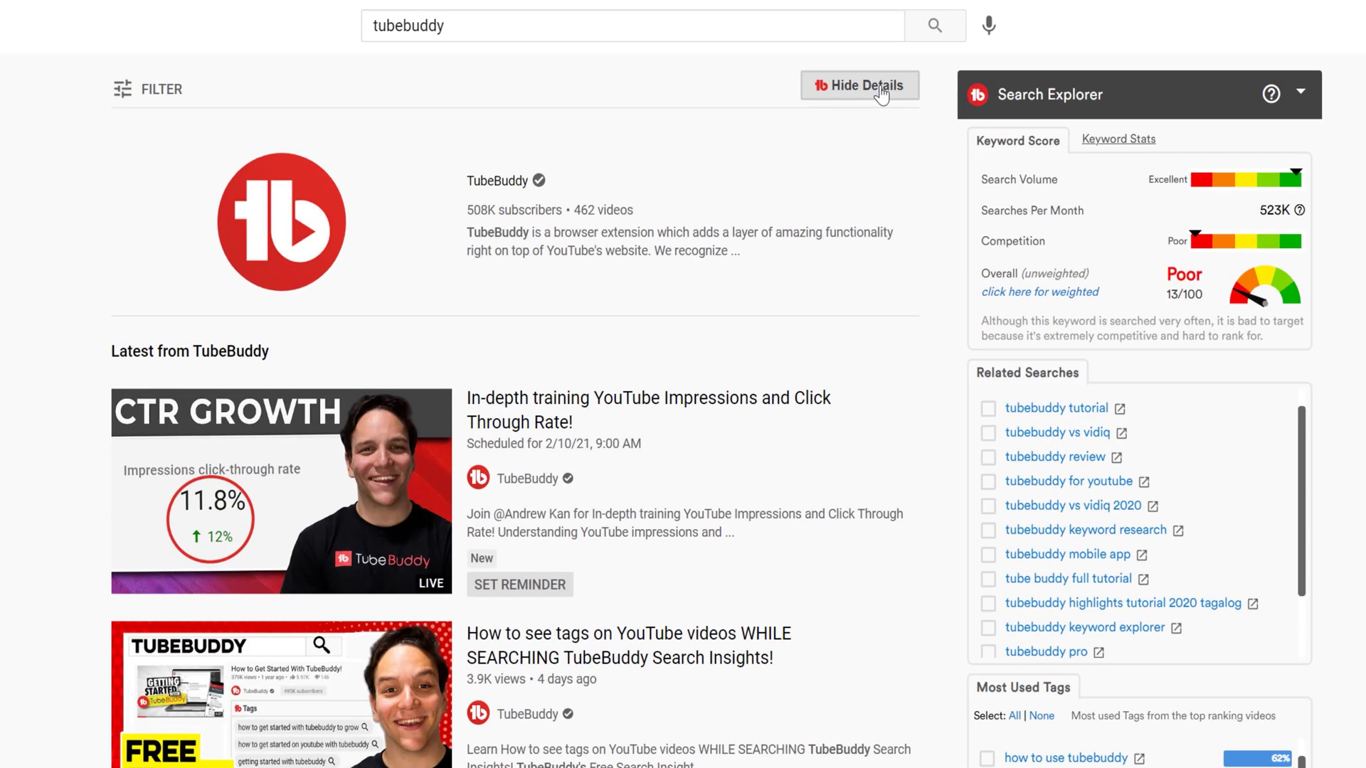
{"action": "scroll", "coordinate": [1196, 745], "scroll_direction": "down", "scroll_amount": 7}
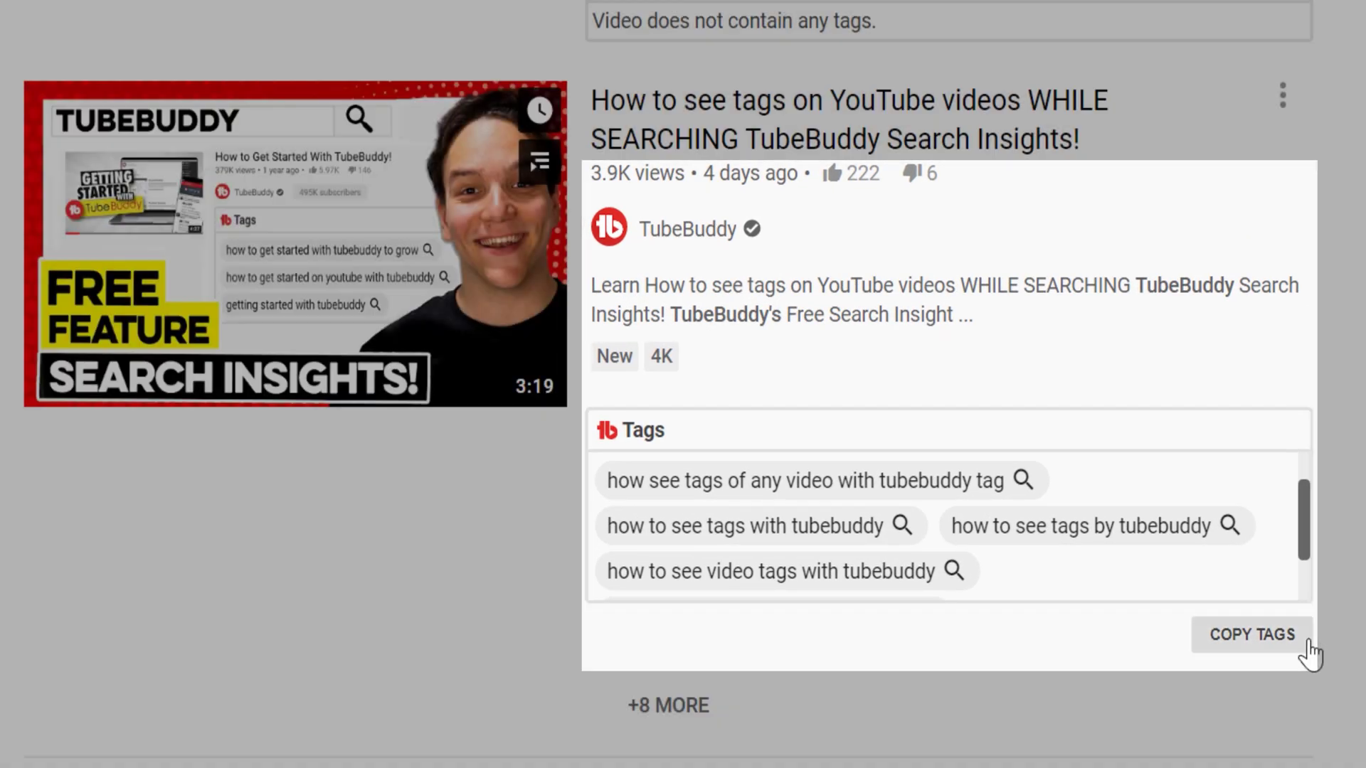
{"action": "left_click", "coordinate": [1311, 649]}
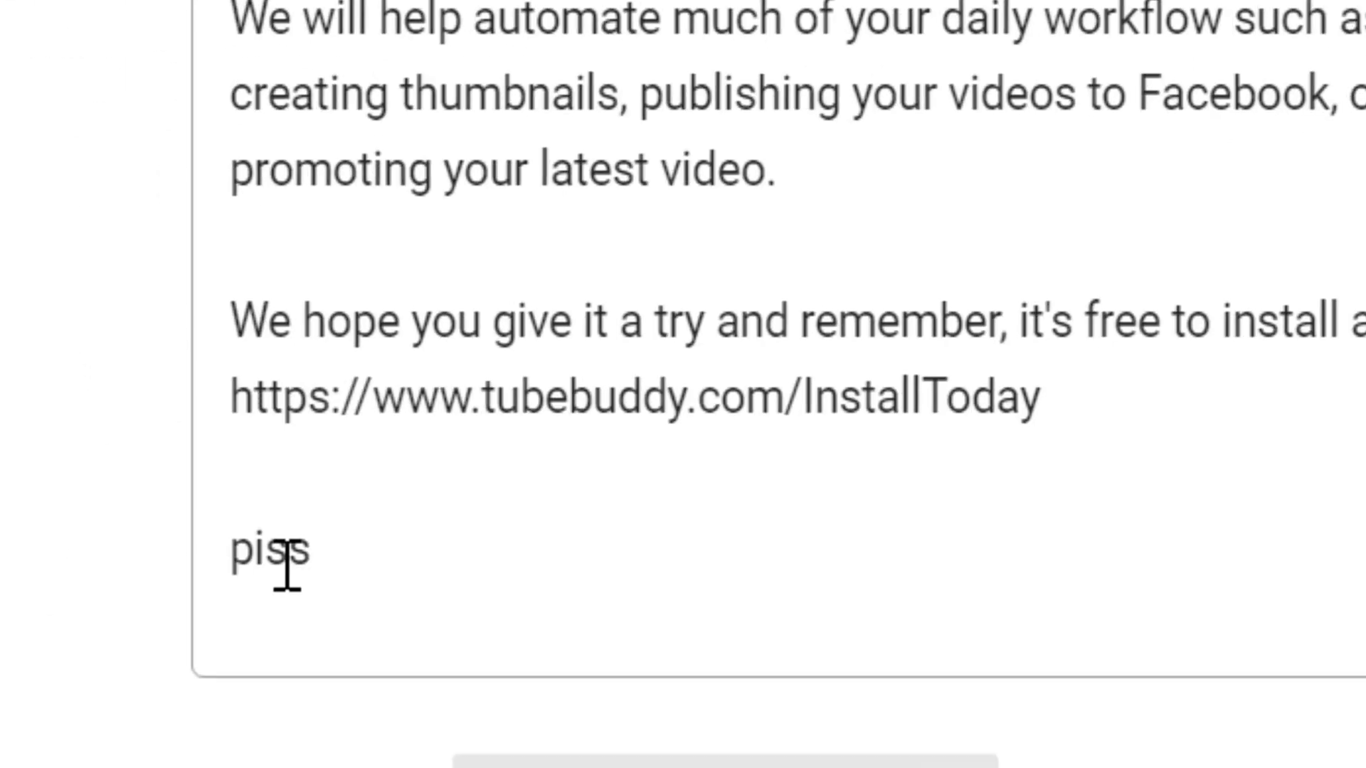
Delete the flagged word from the description and show Channelytics stats on the channel page.
{"action": "double_click", "coordinate": [288, 563]}
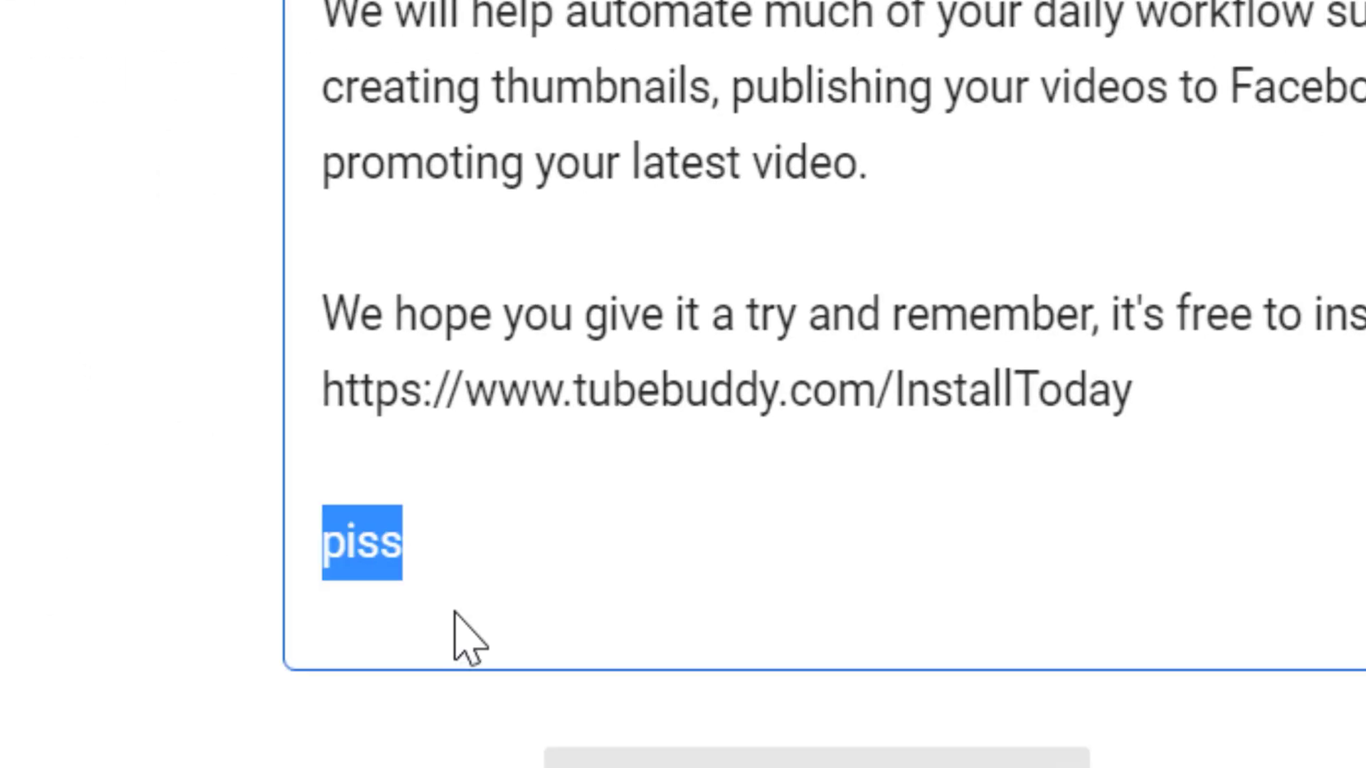
{"action": "key", "text": "BackSpace"}
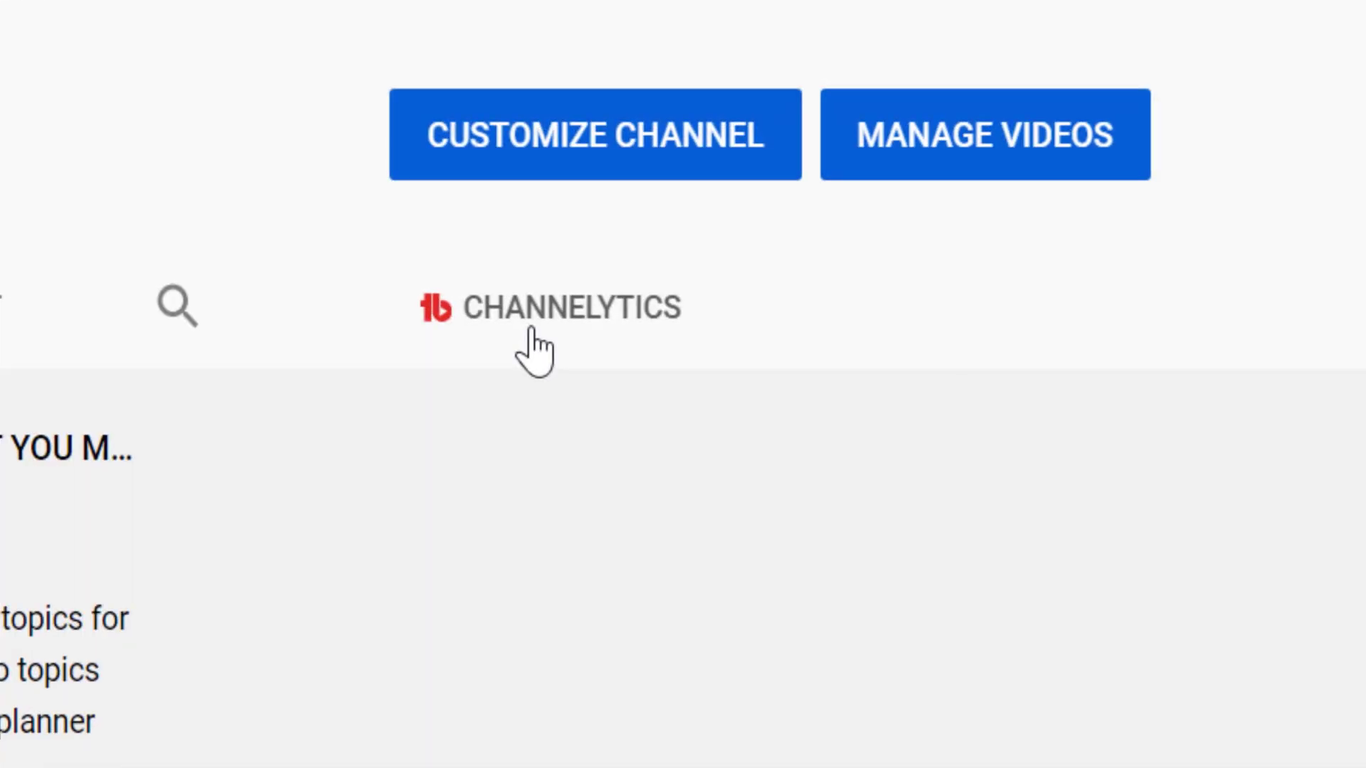
{"action": "left_click", "coordinate": [533, 351]}
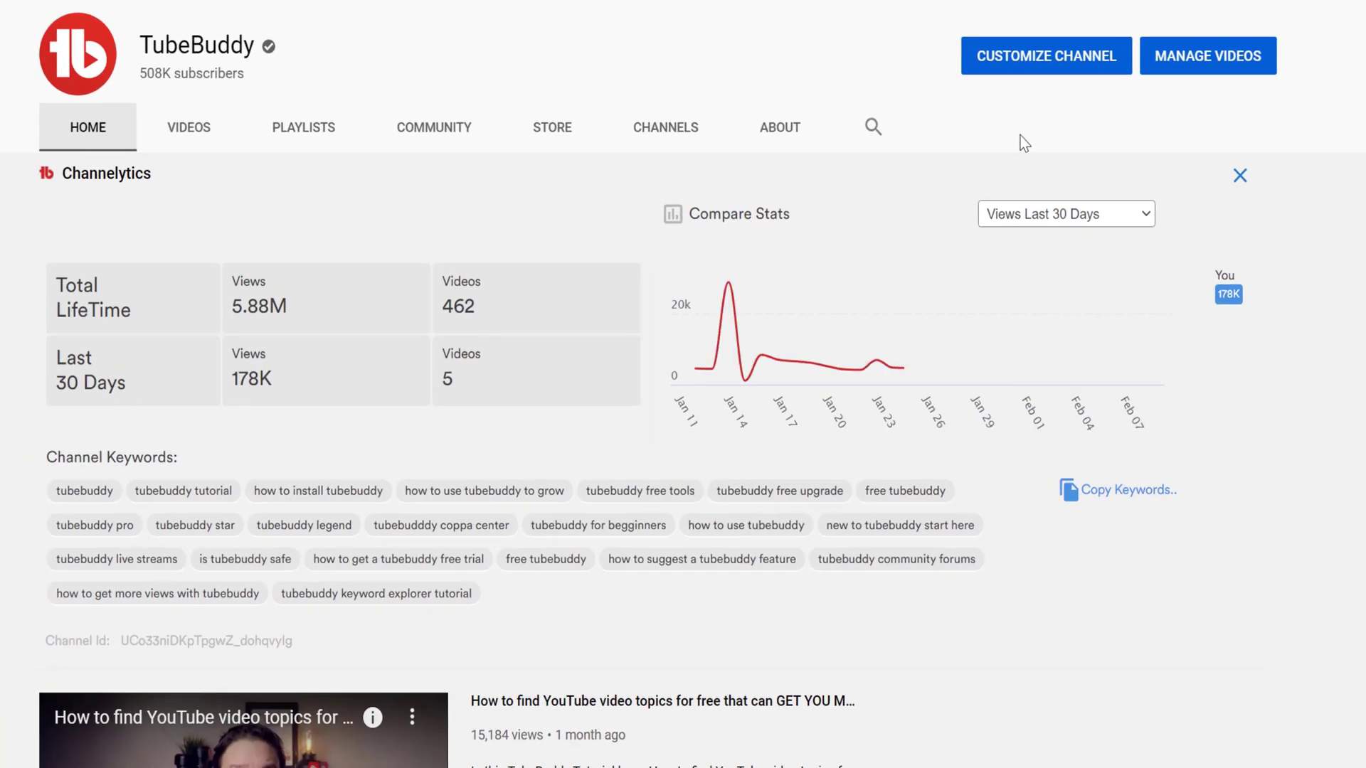